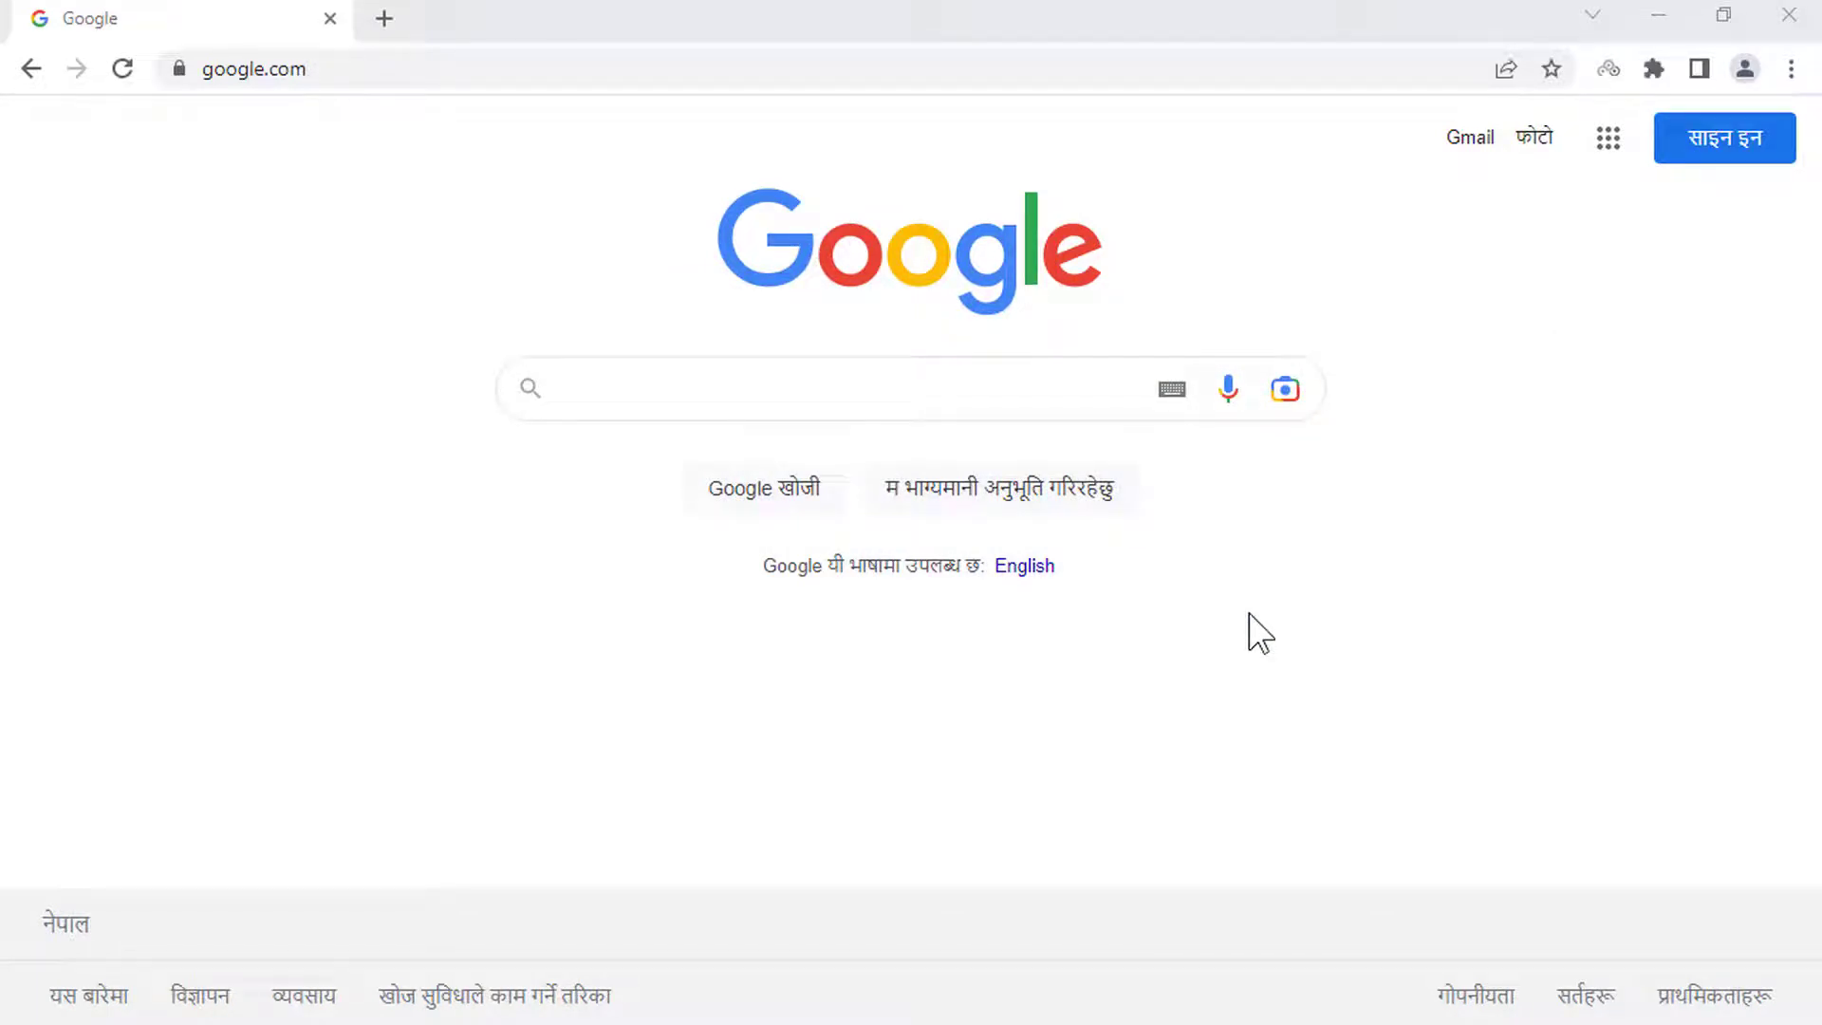
Step: Search Google for 'keytweak' and open the Softonic 'KeyTweak - Download' result
click(668, 388)
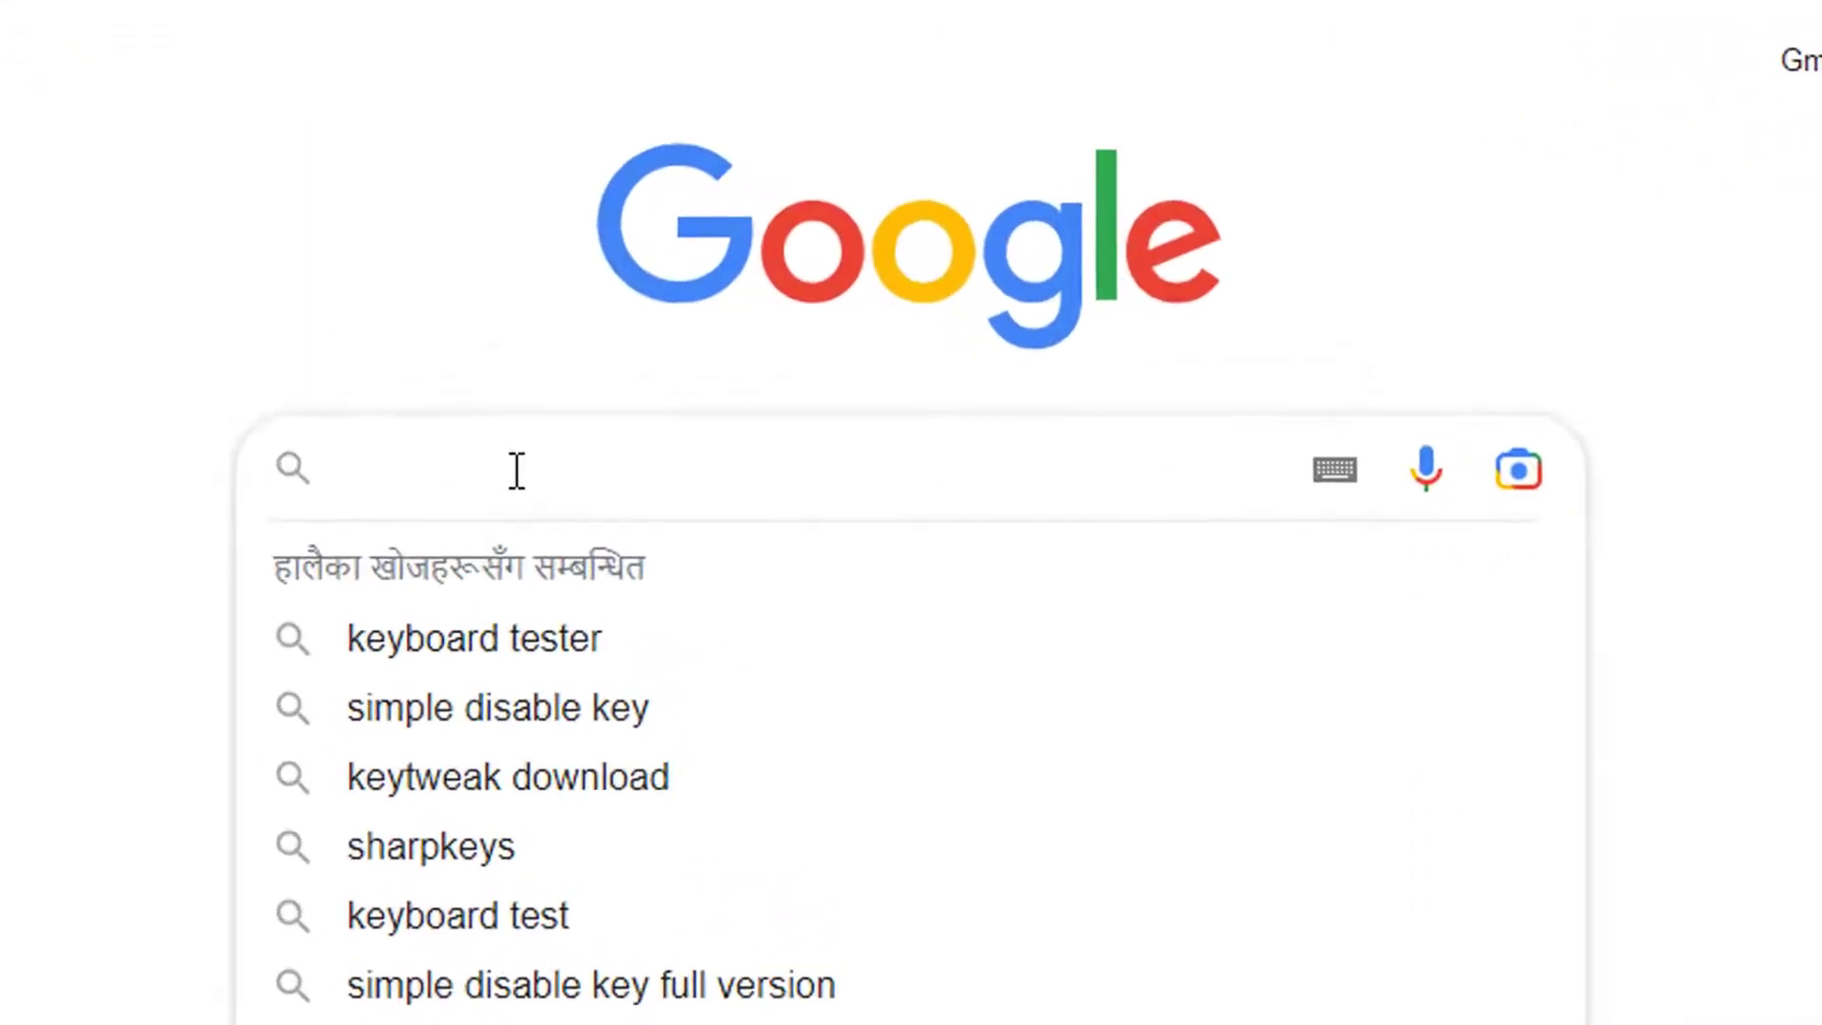
text(keytw)
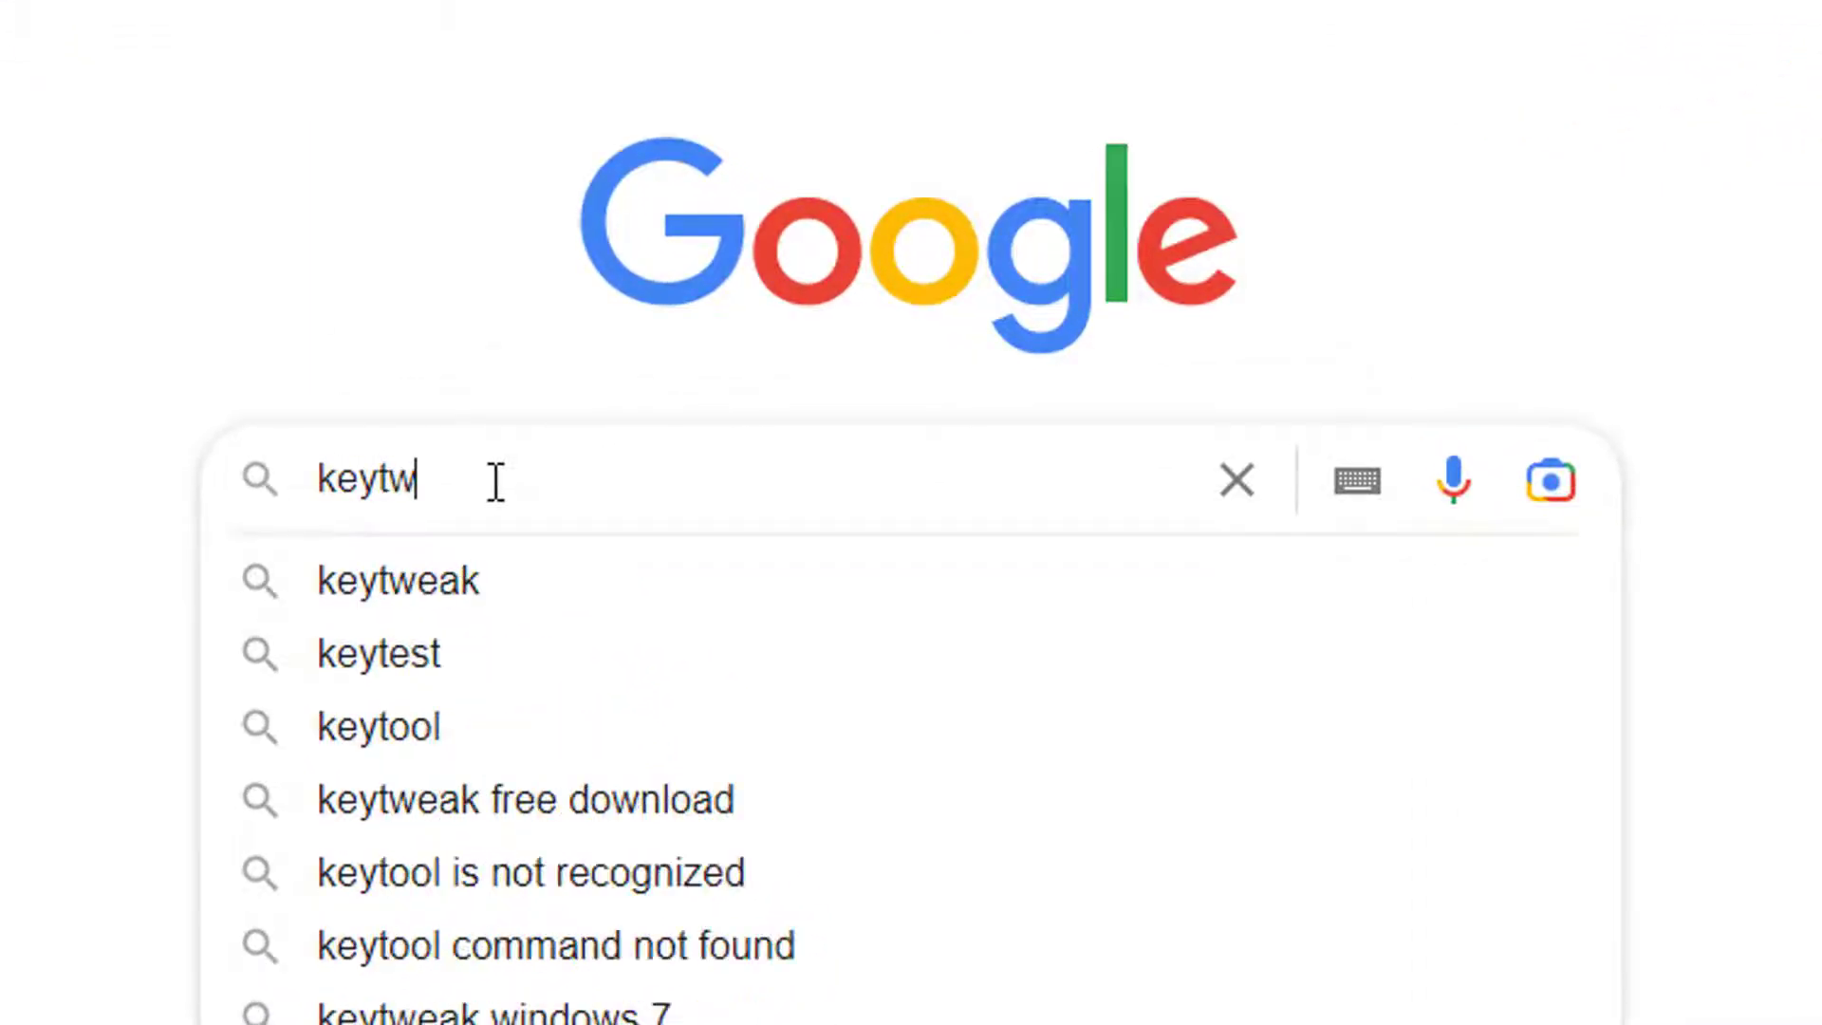
text(eak)
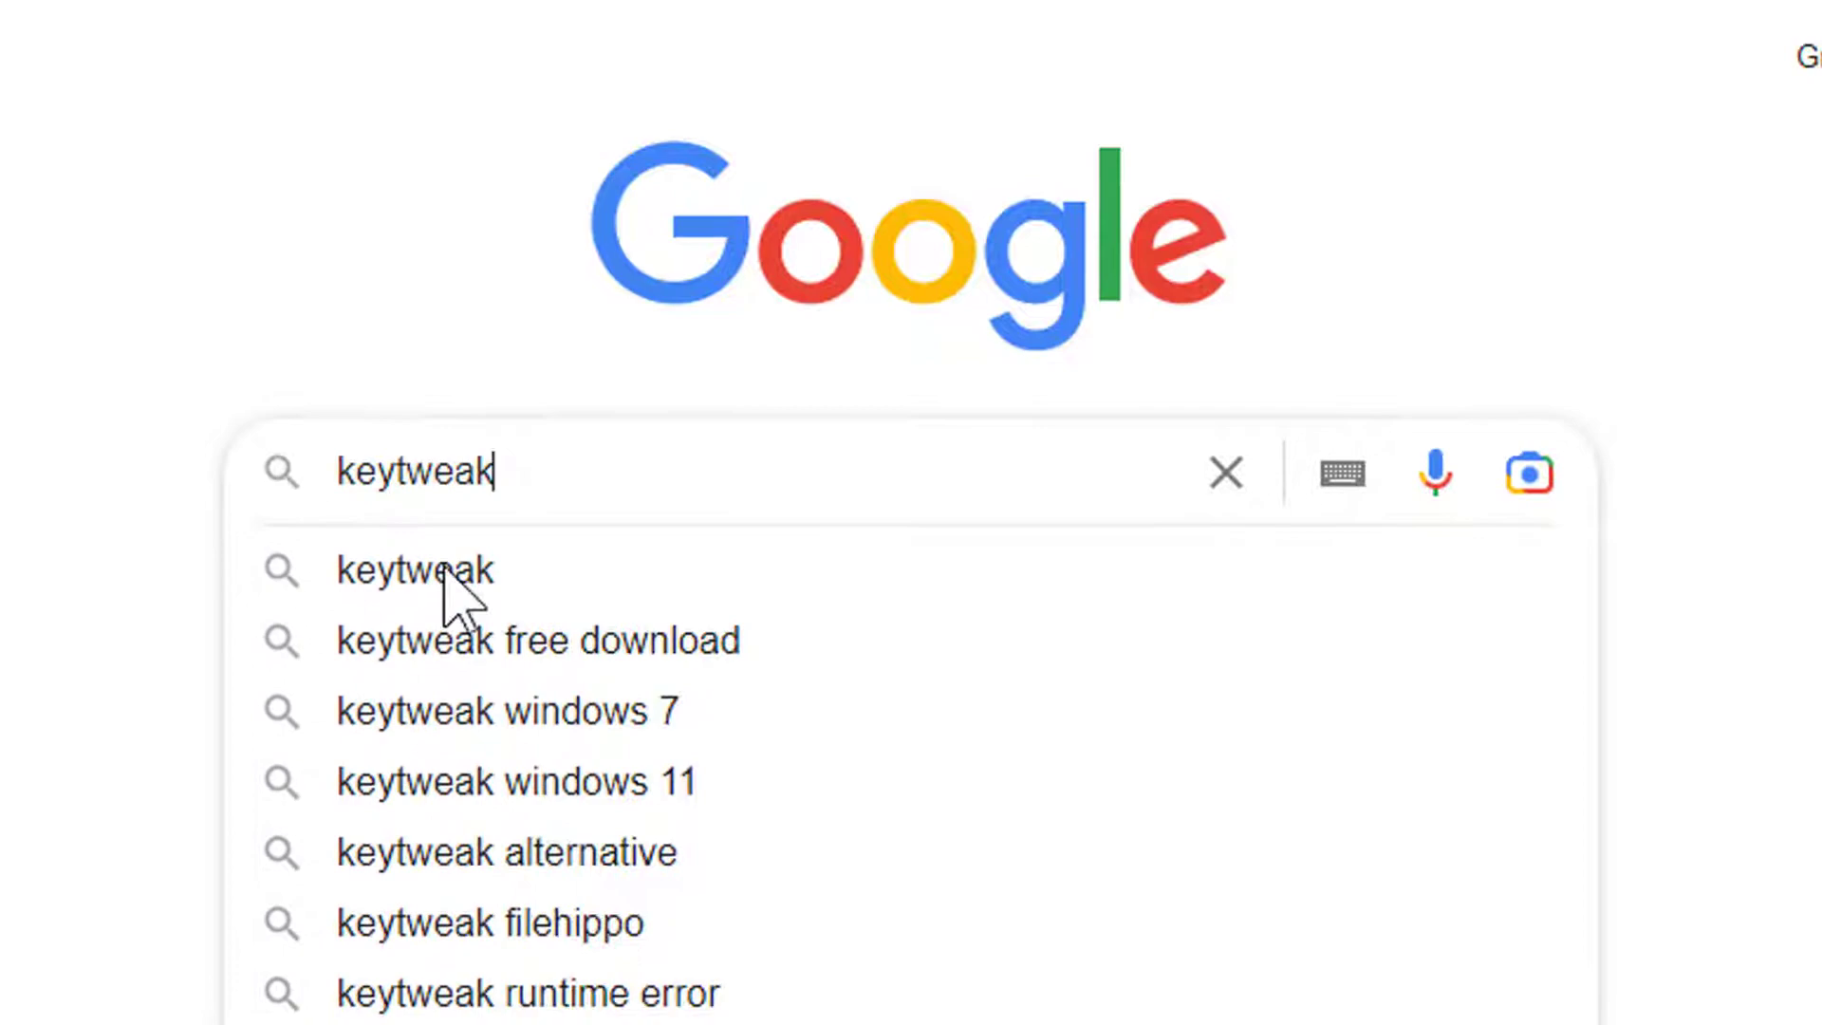
click(600, 464)
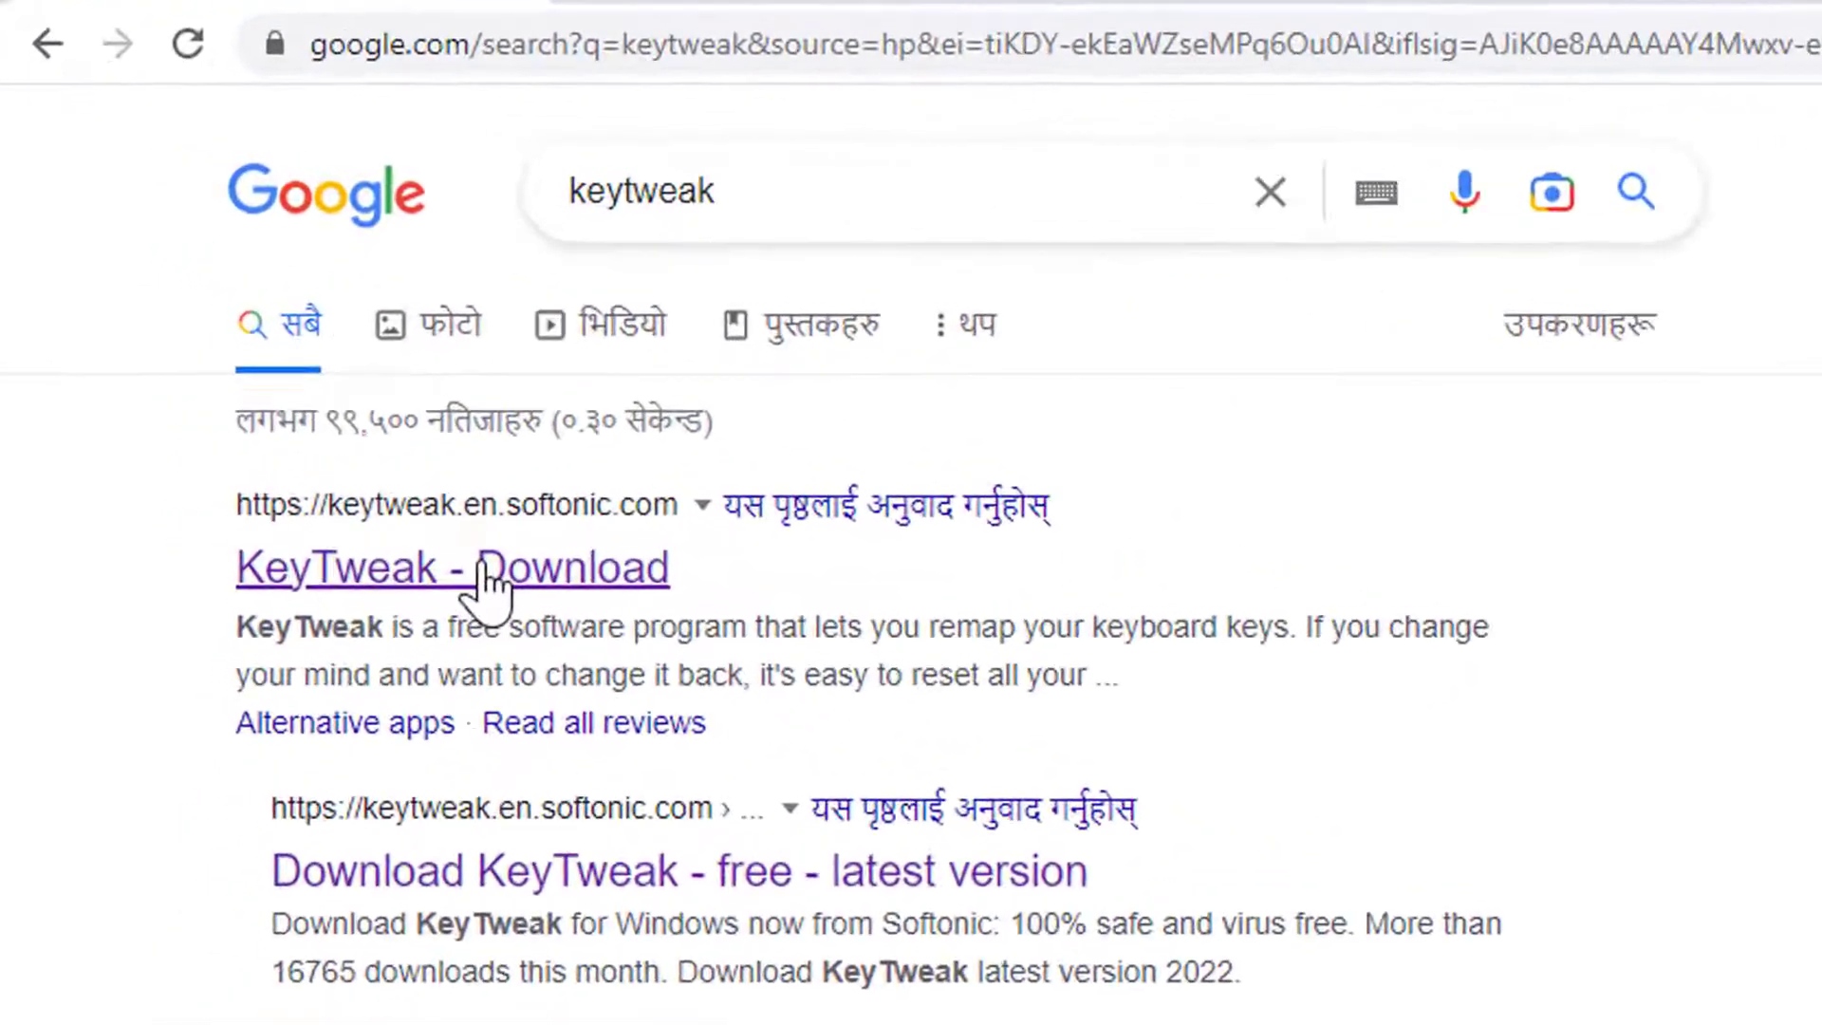
Step: Download KeyTweak_install.exe from Softonic's Free Download for PC button
click(484, 566)
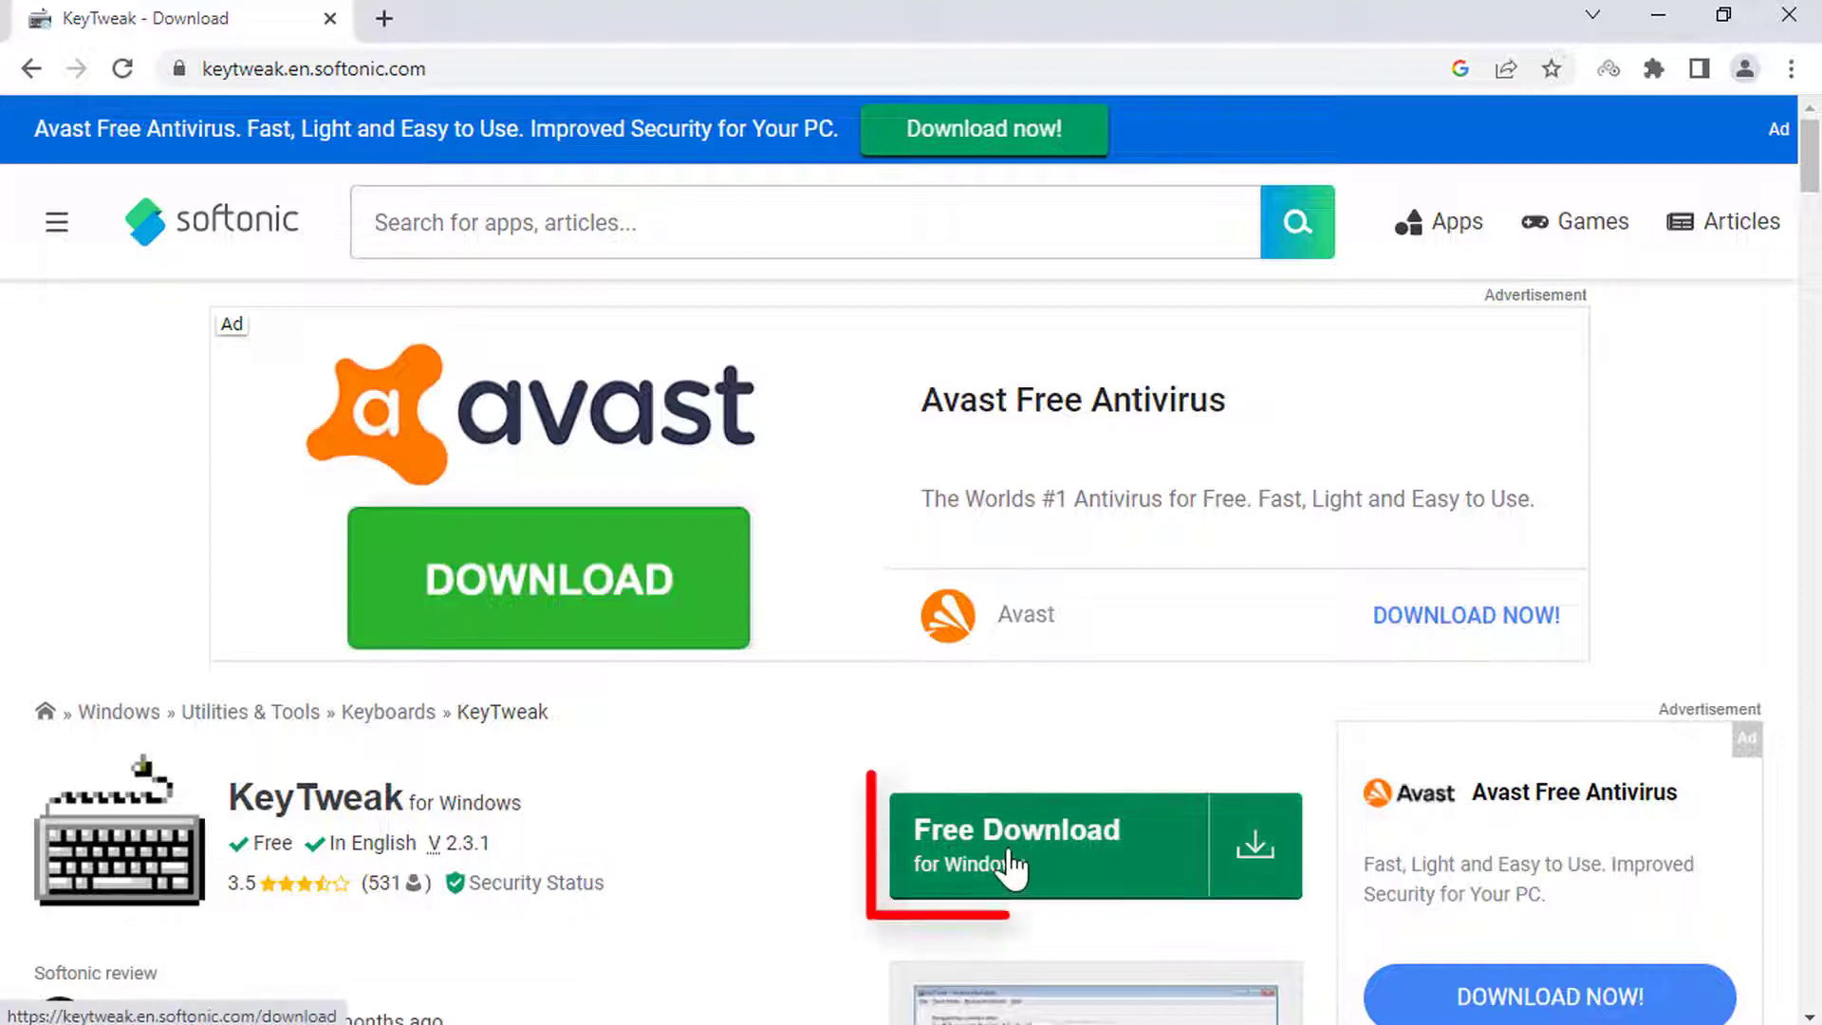
click(1052, 866)
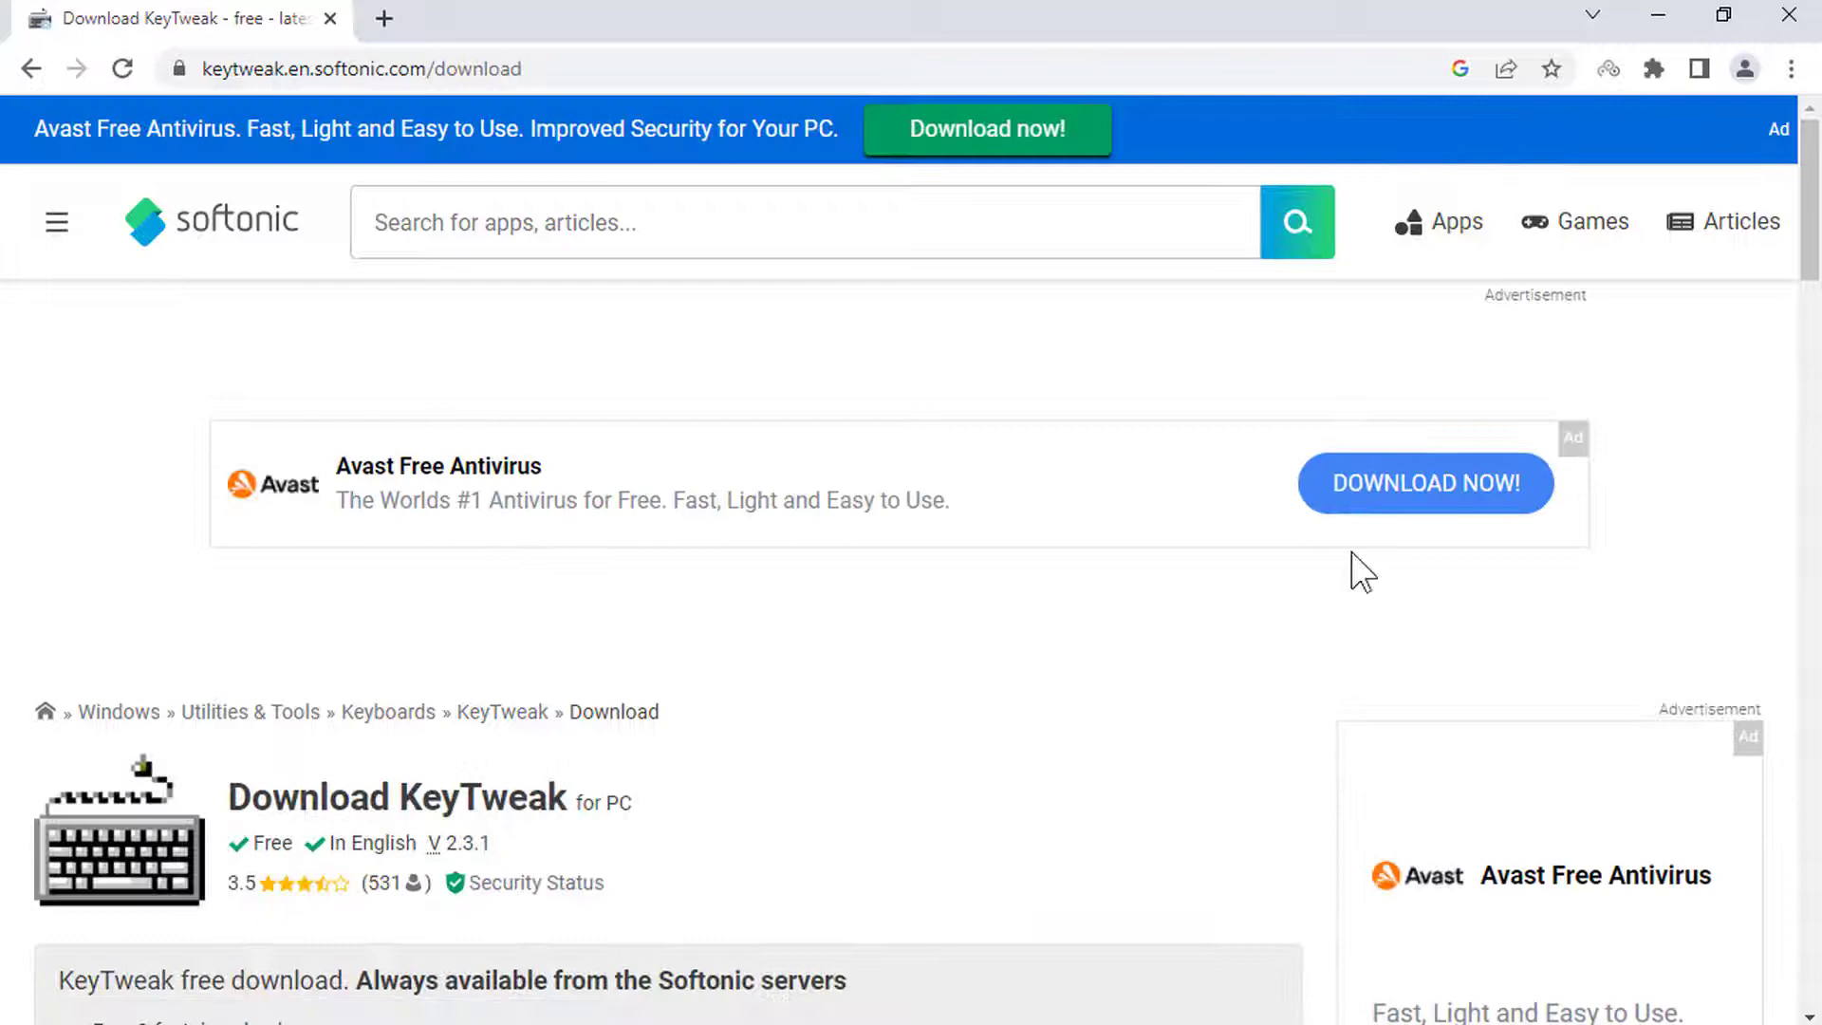
drag(1809, 266, 1813, 351)
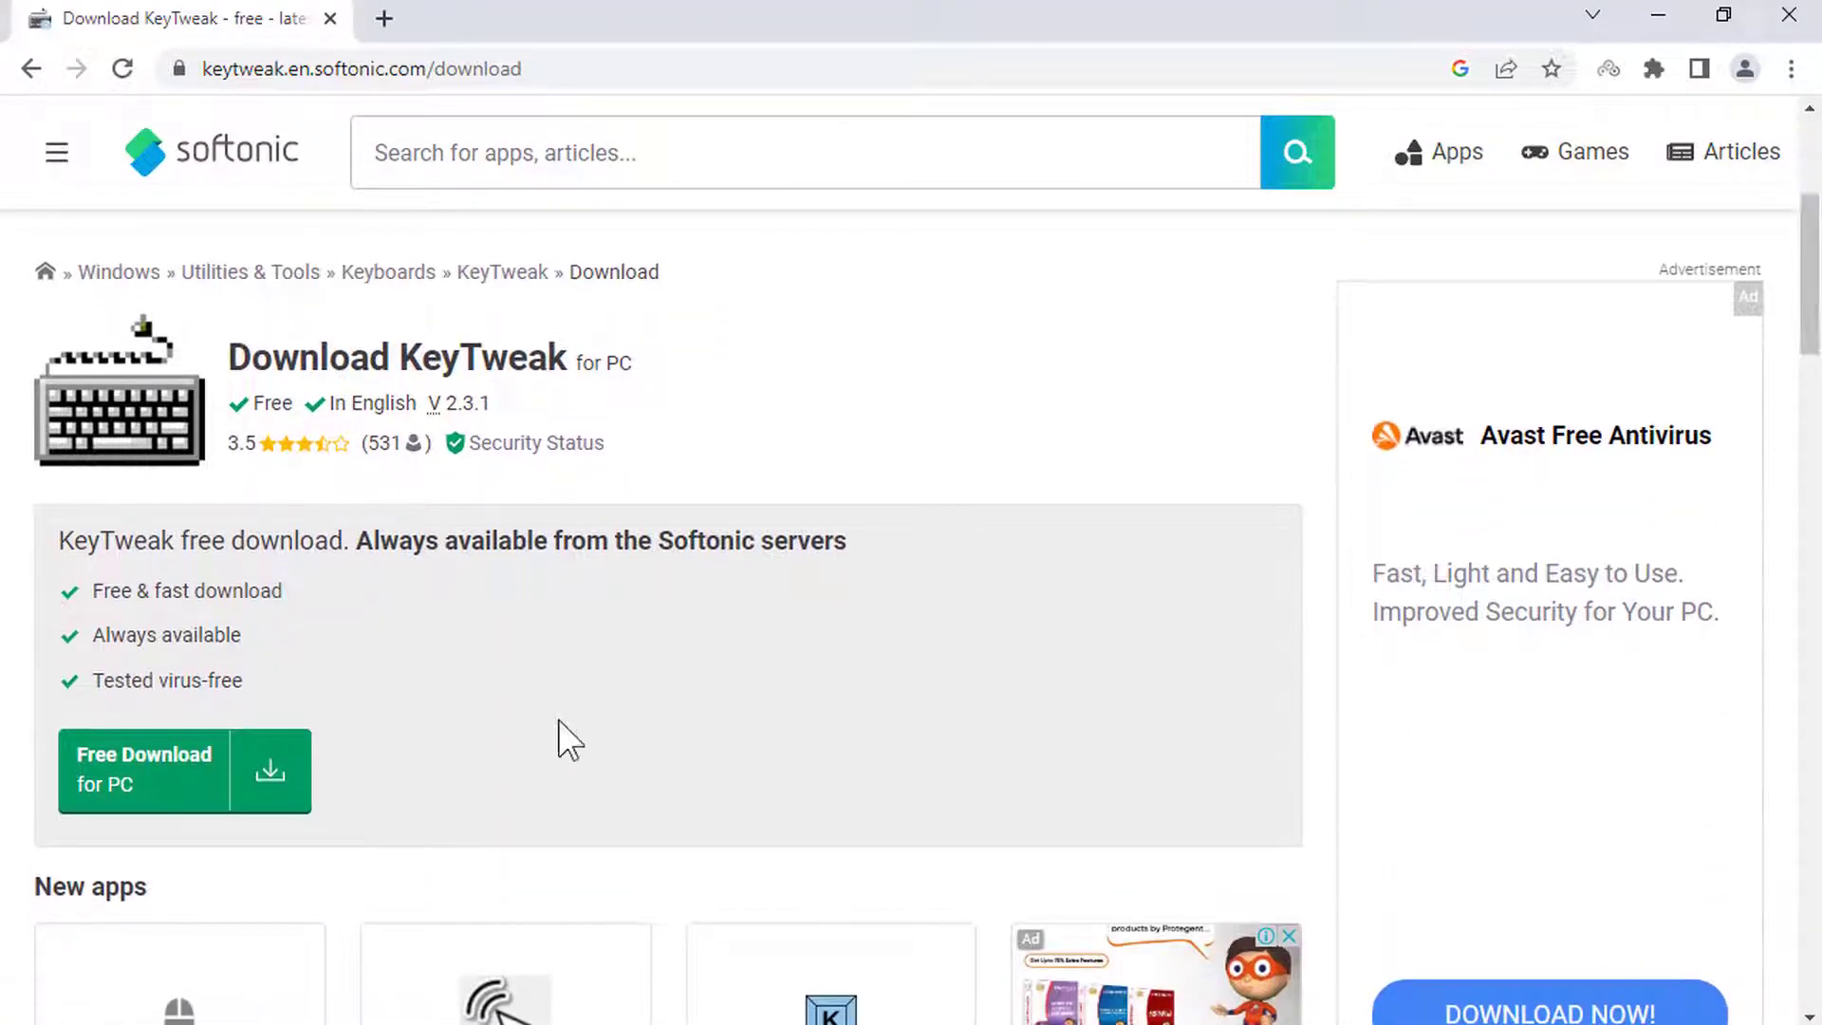
click(149, 795)
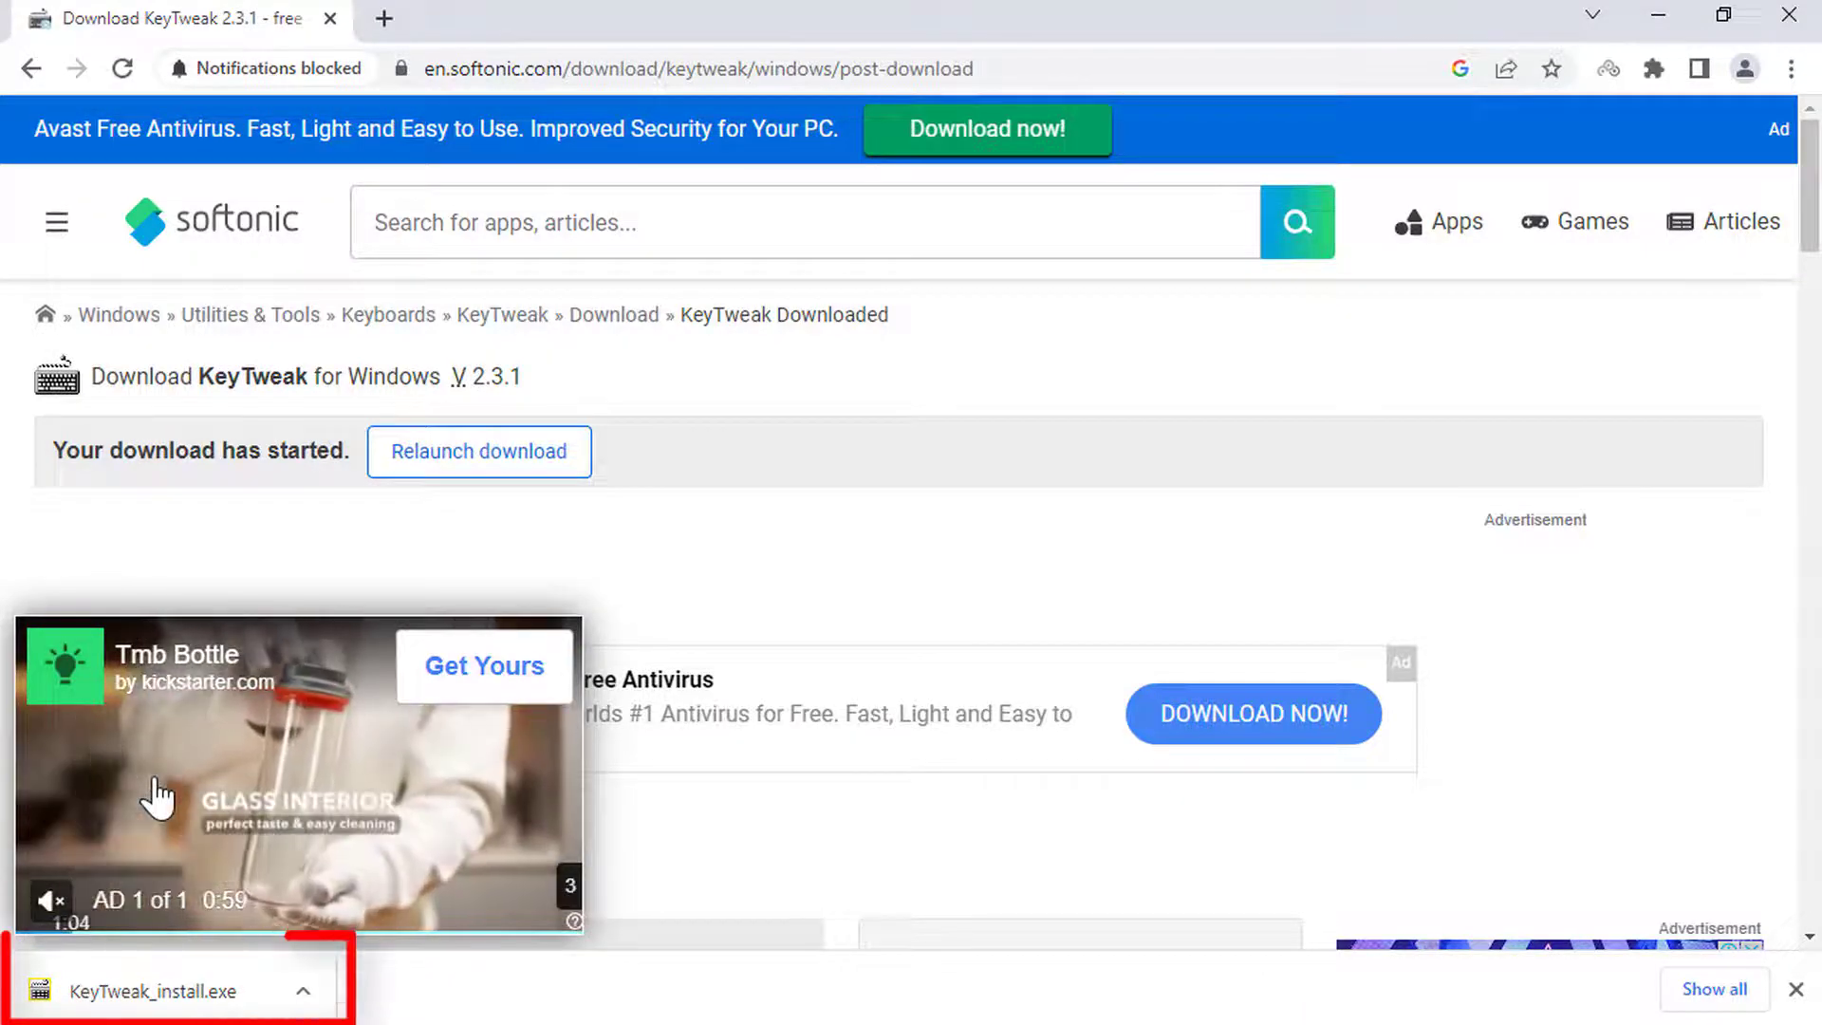
Step: Run KeyTweak_install.exe, accept the license, install to the default folder, and close the installer
click(150, 996)
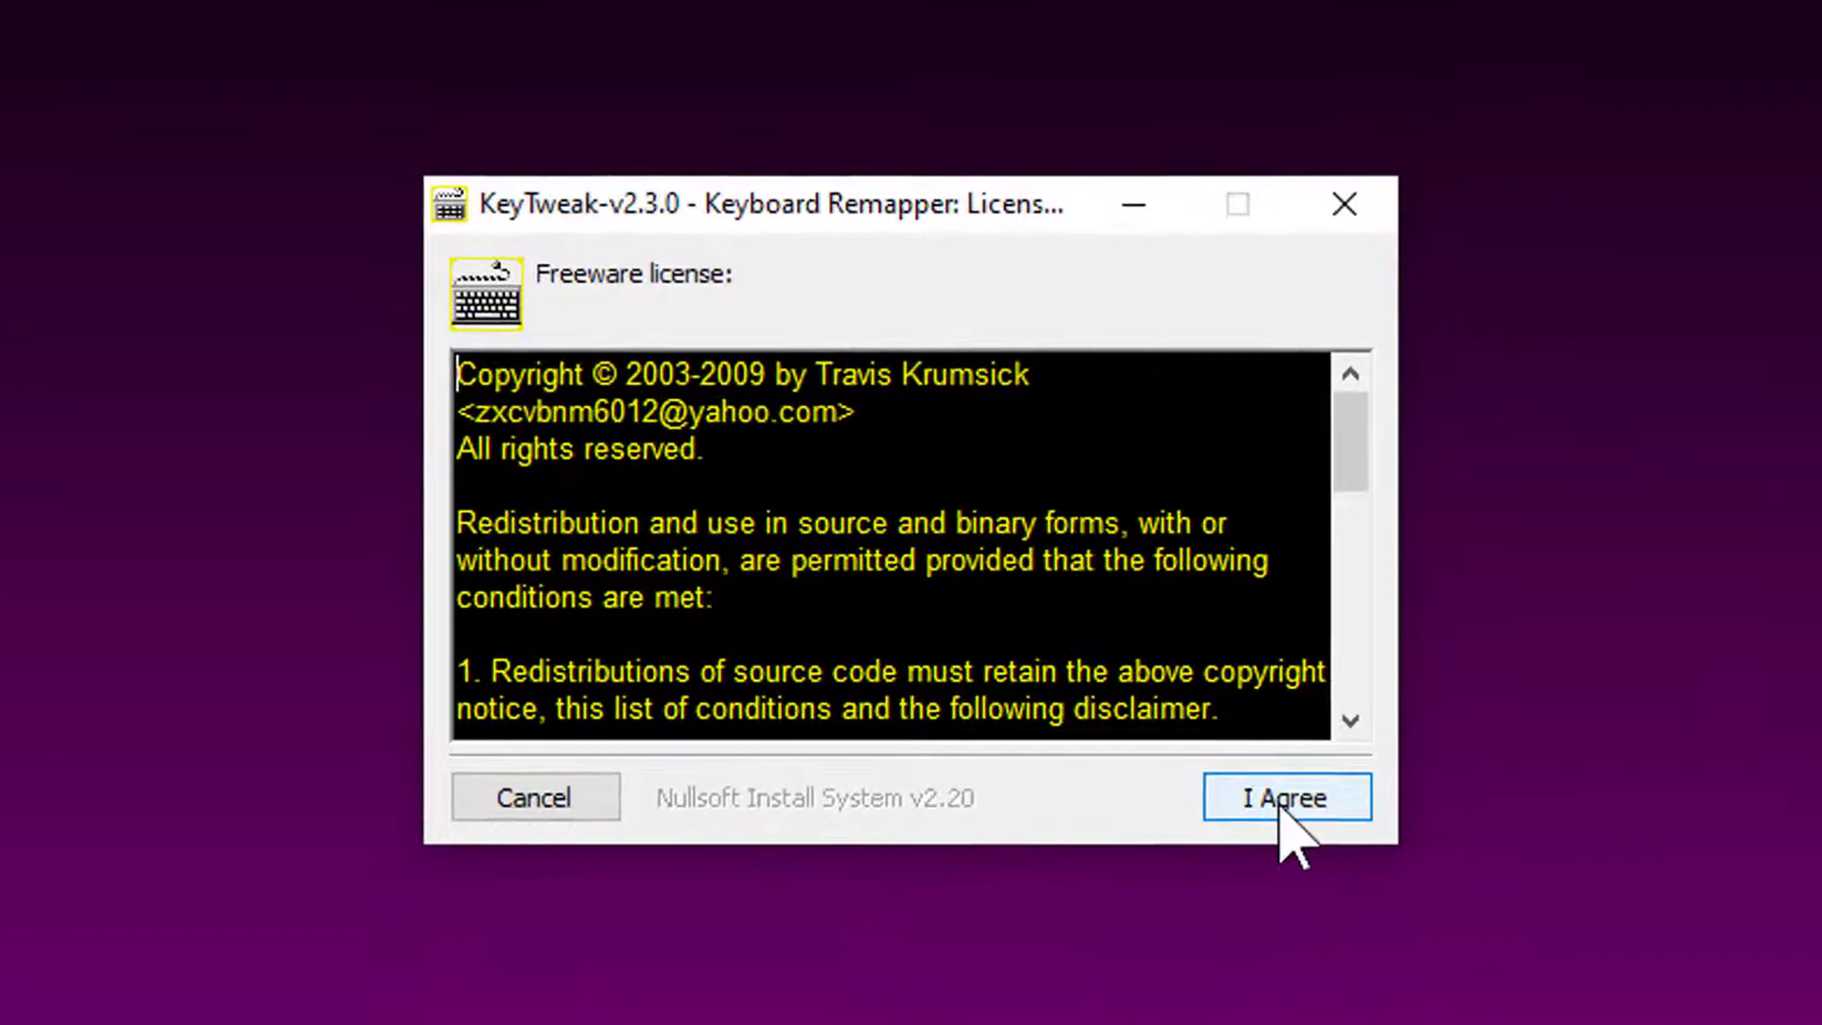
click(1226, 754)
click(1284, 802)
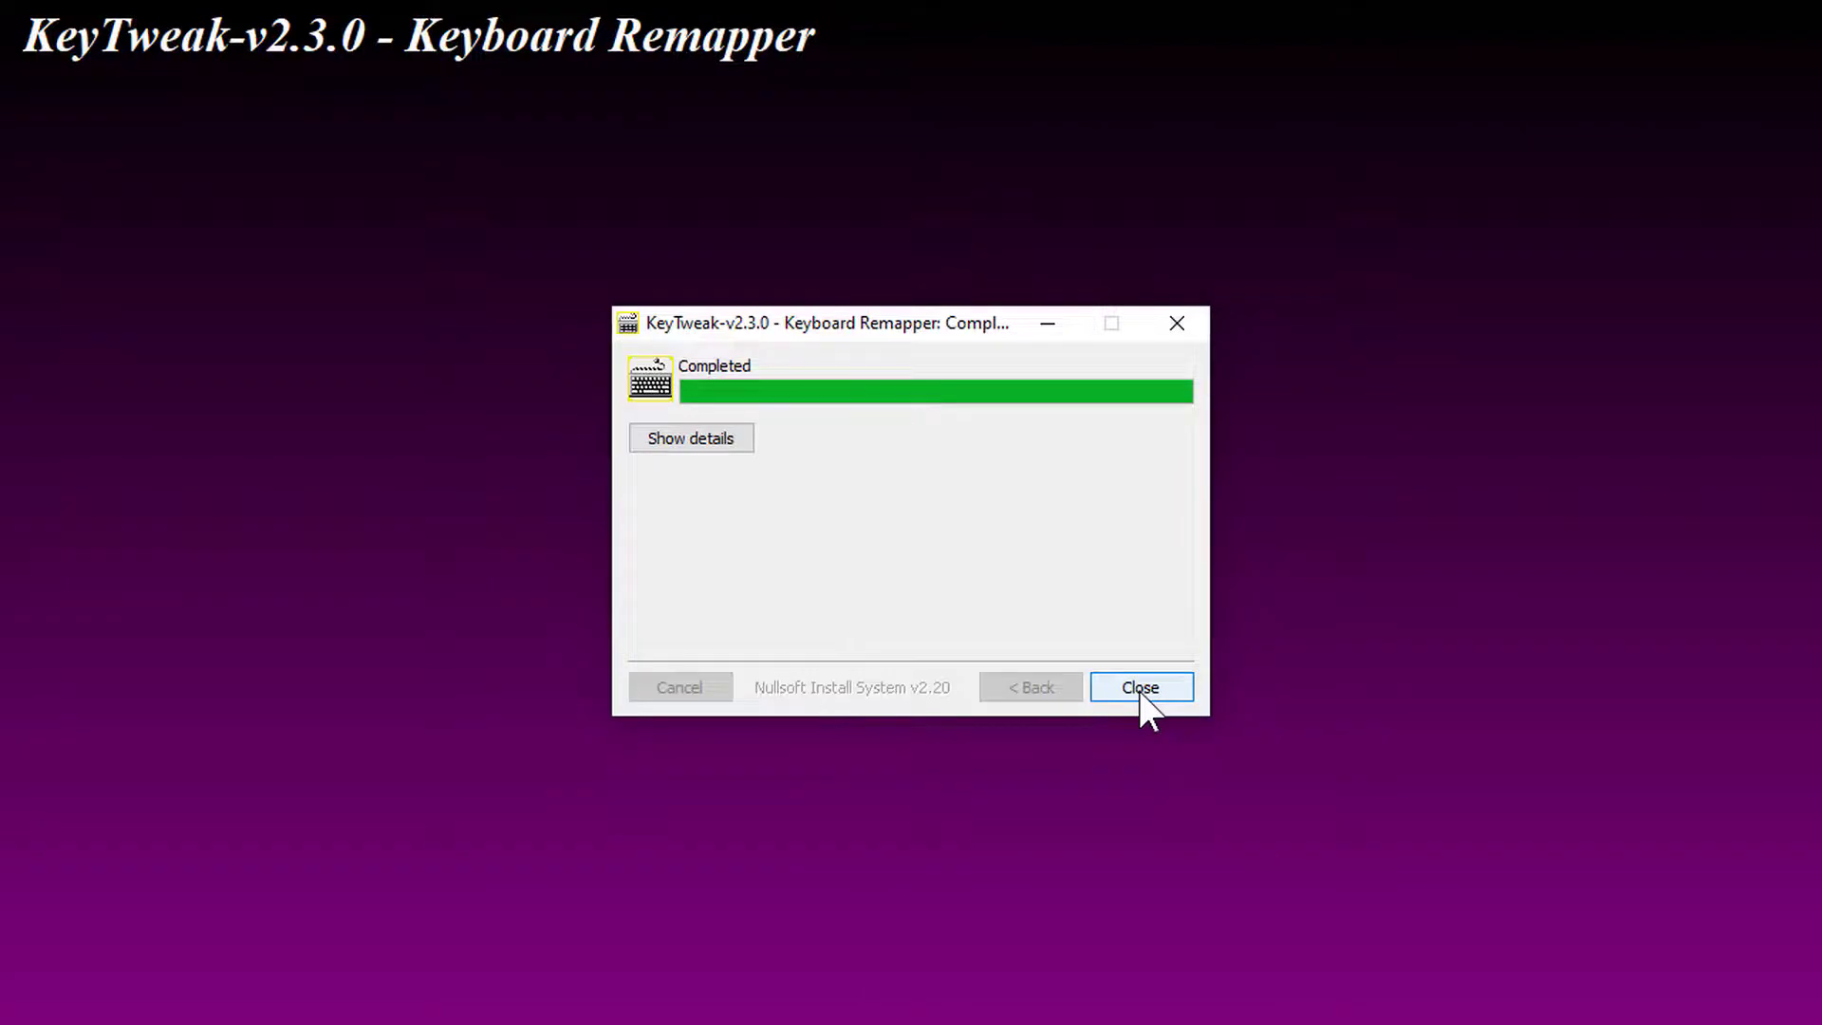
click(1139, 688)
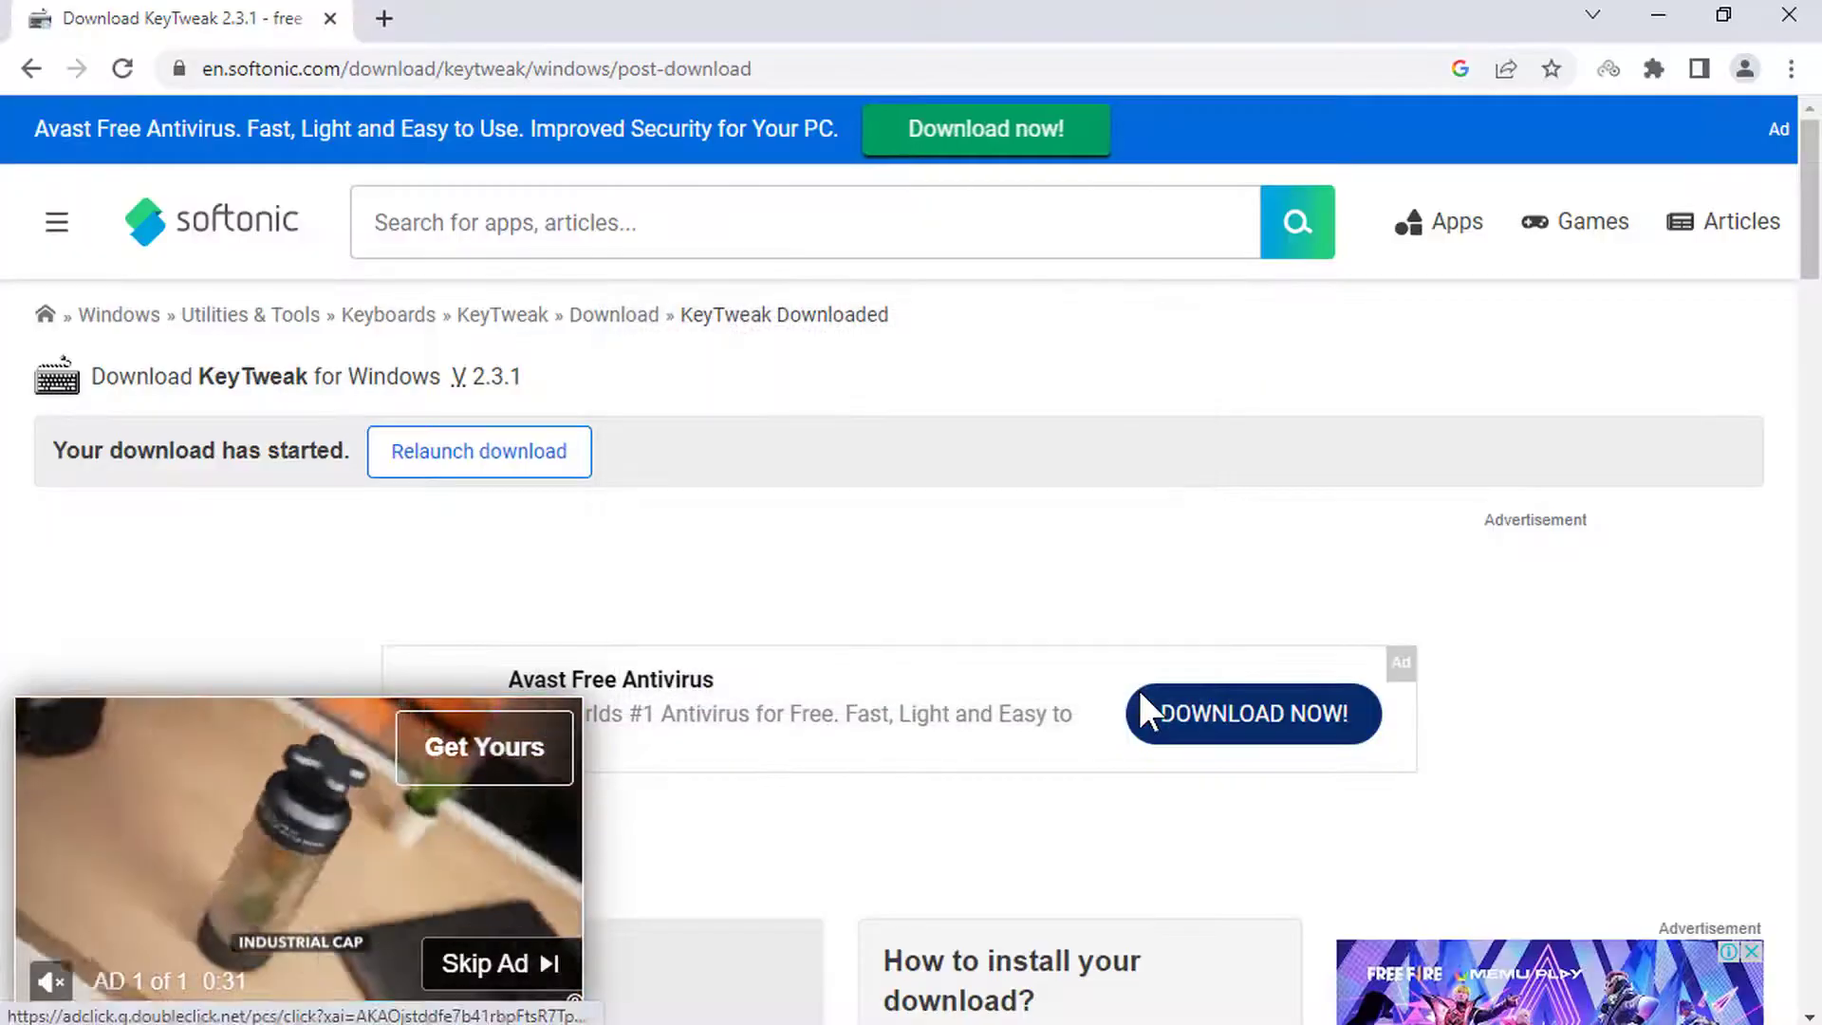
Step: Close Chrome and search Windows for 'keytweak' to find the installed app
click(1788, 15)
click(316, 995)
text(ke)
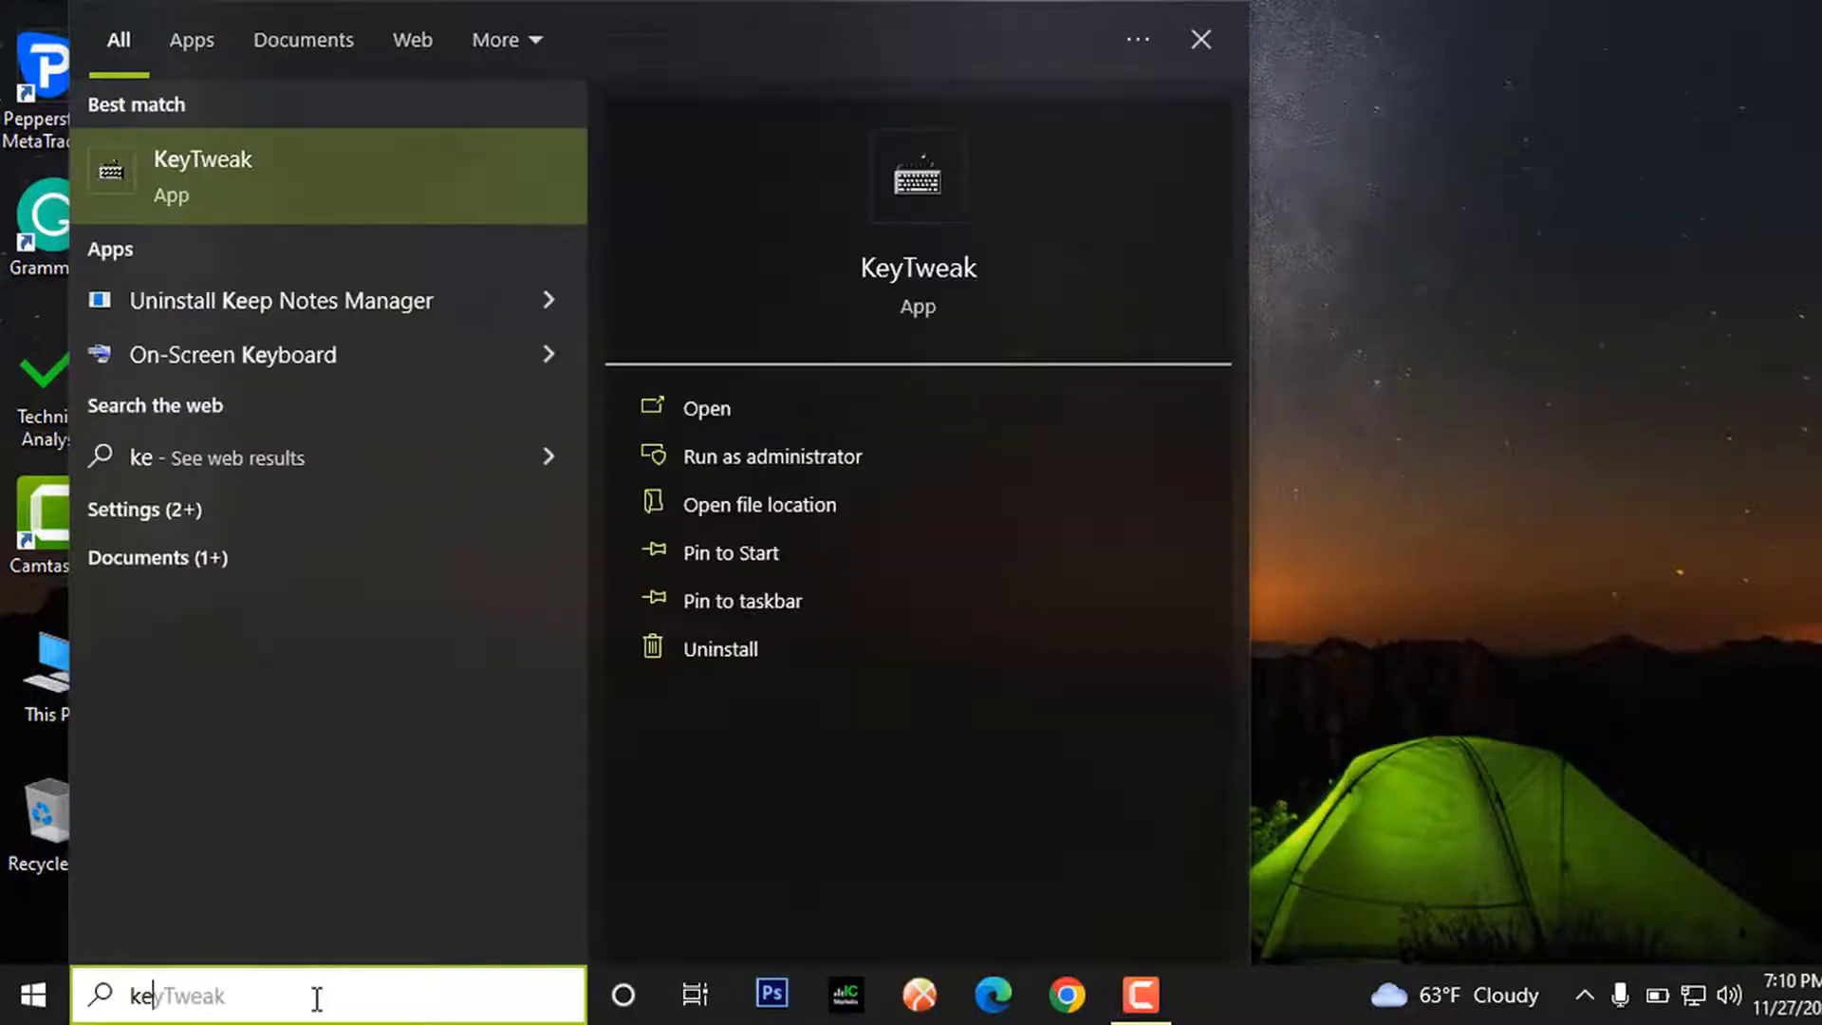
text(ytw)
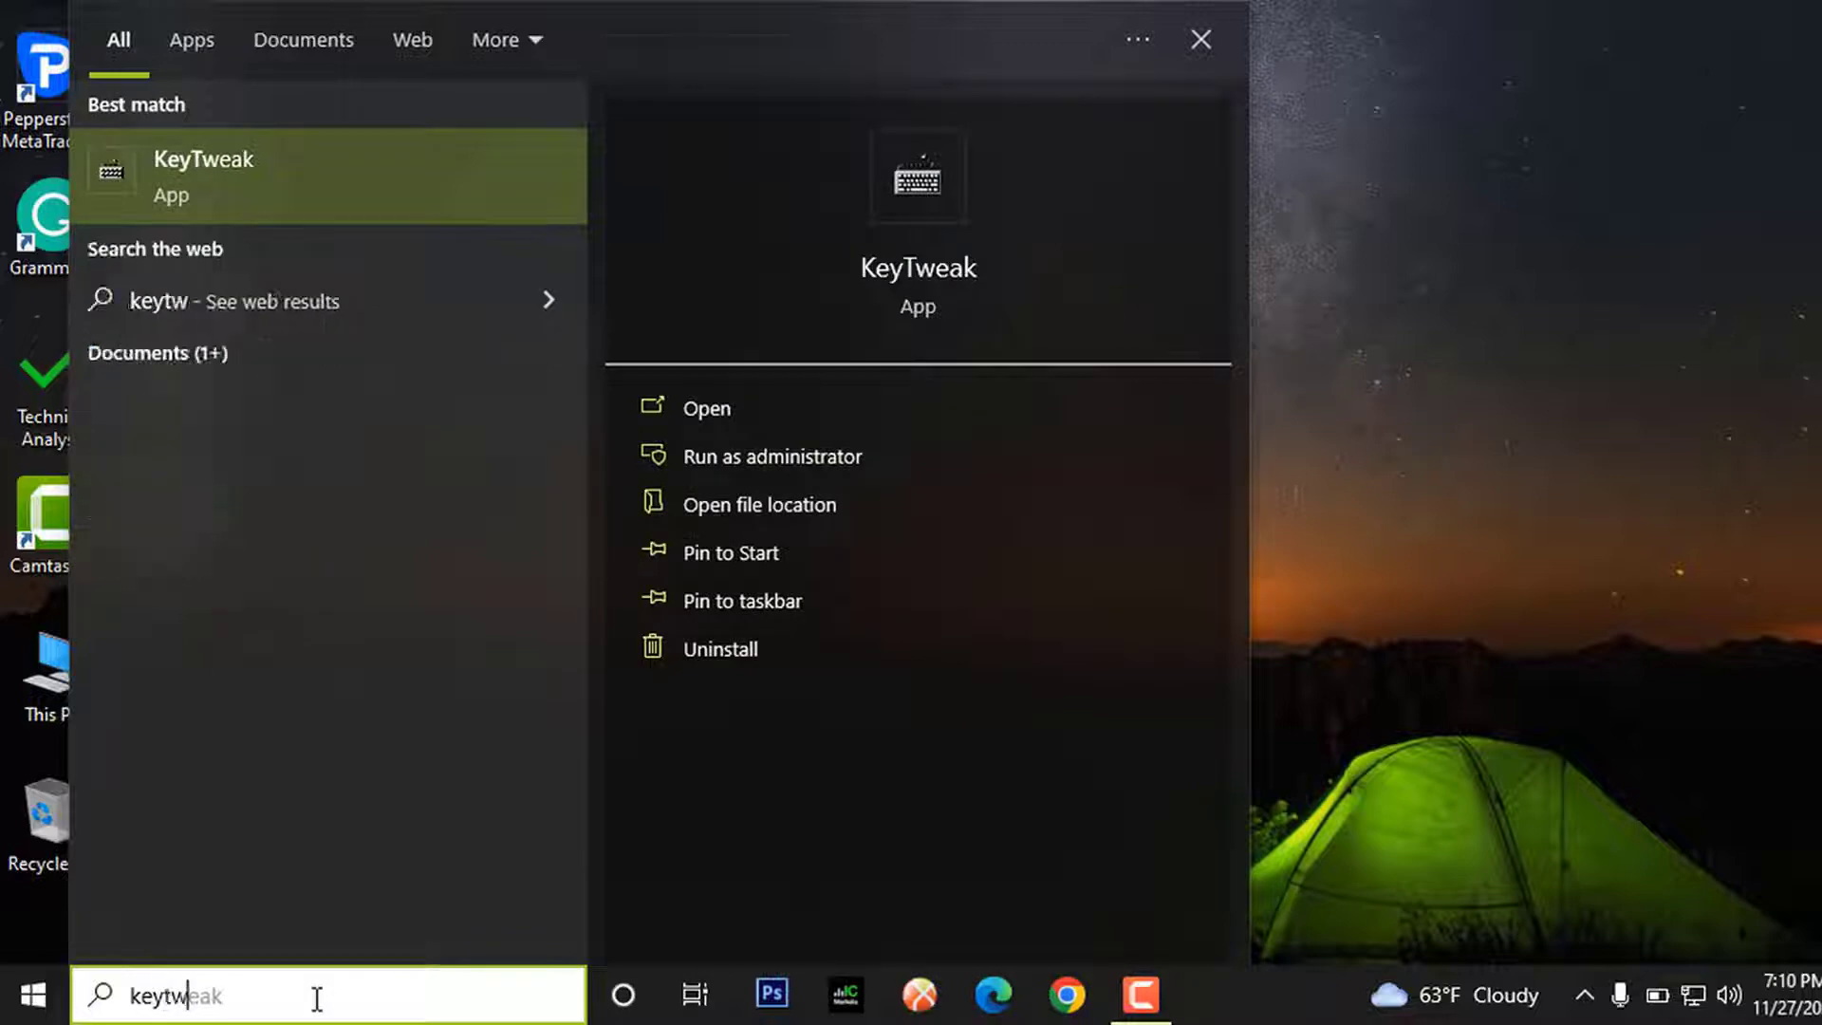
text(eak)
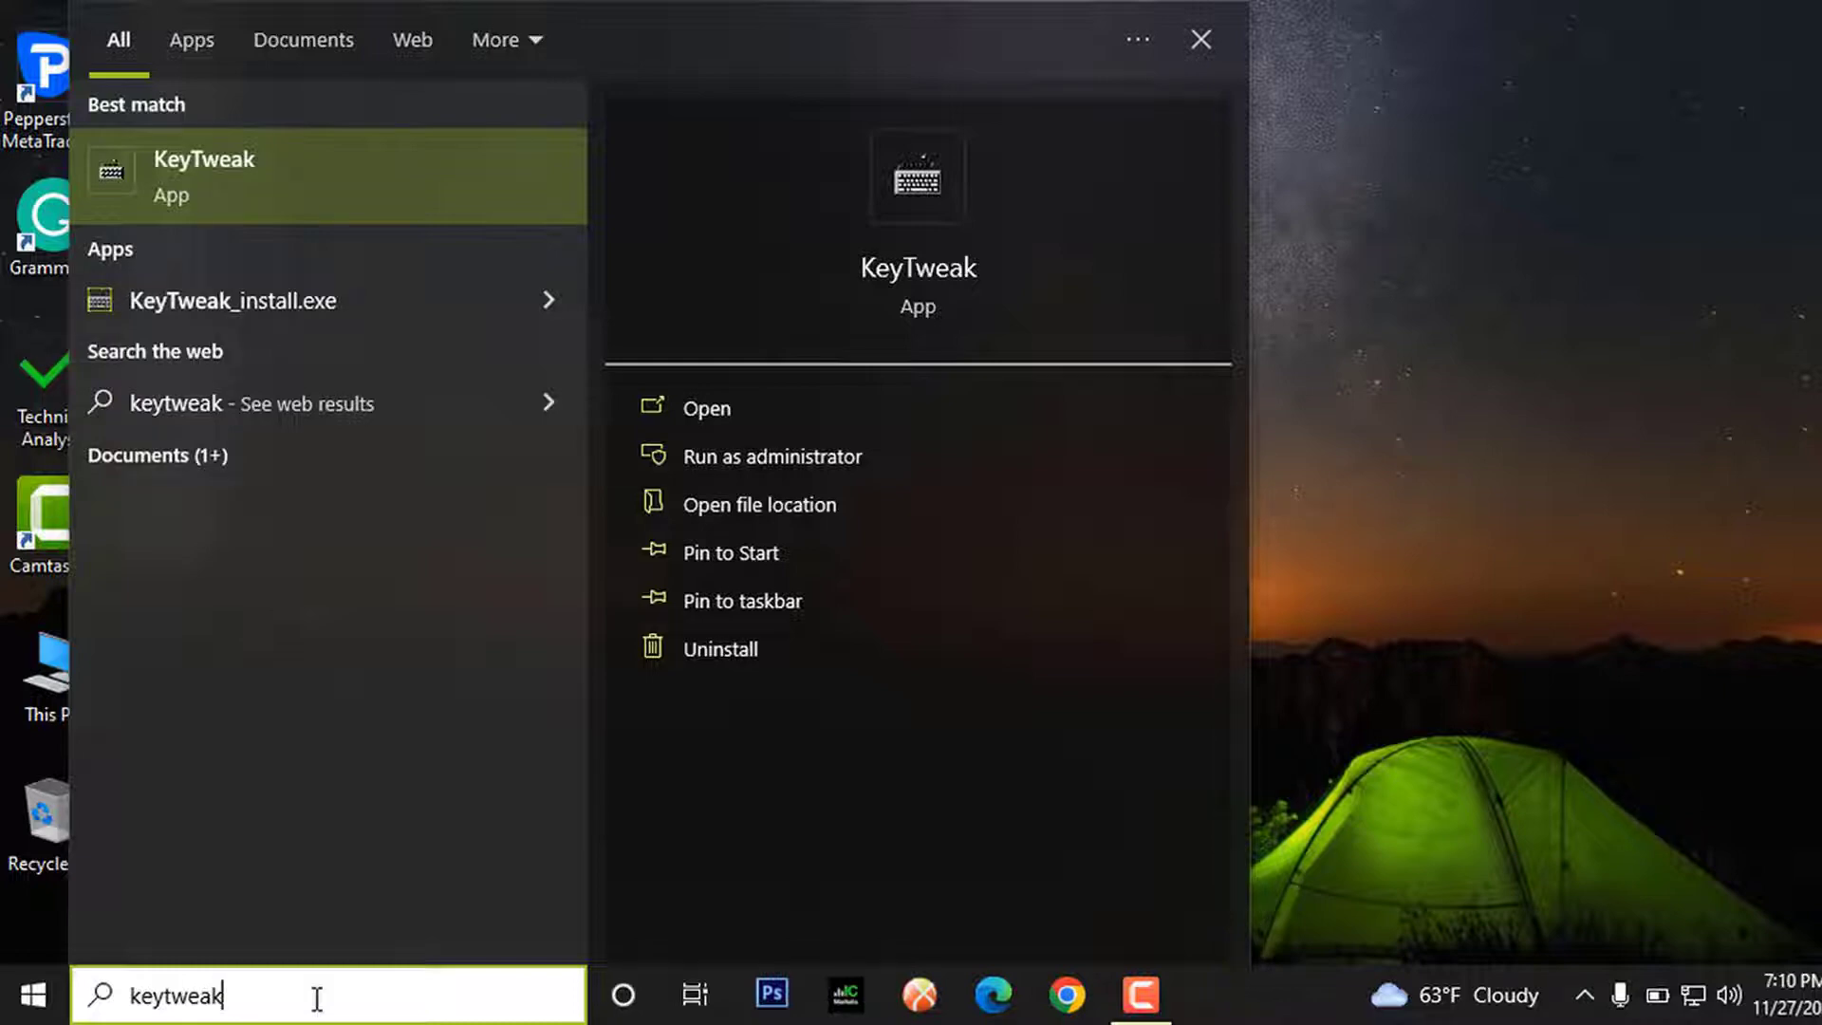
Step: Launch KeyTweak and check keys 86, 85, 81, 80, 75, 76, confirming 86 is Page Down
click(919, 268)
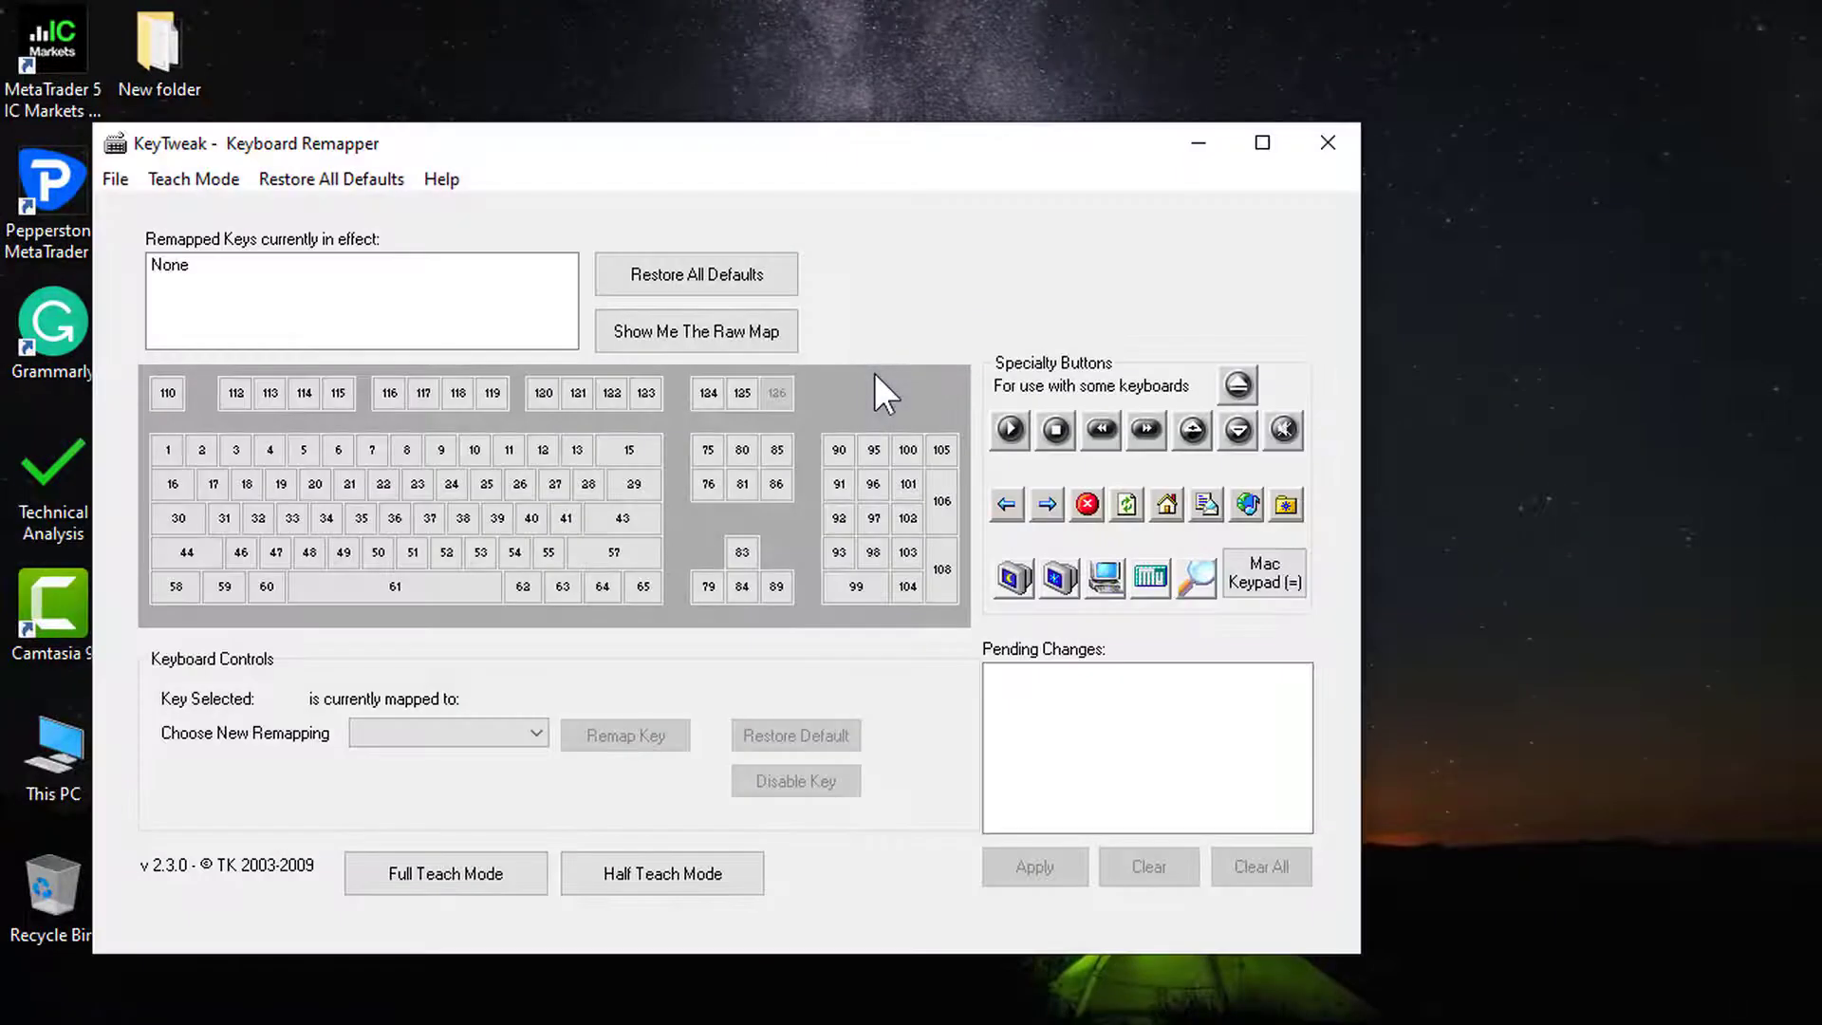
drag(729, 157, 876, 144)
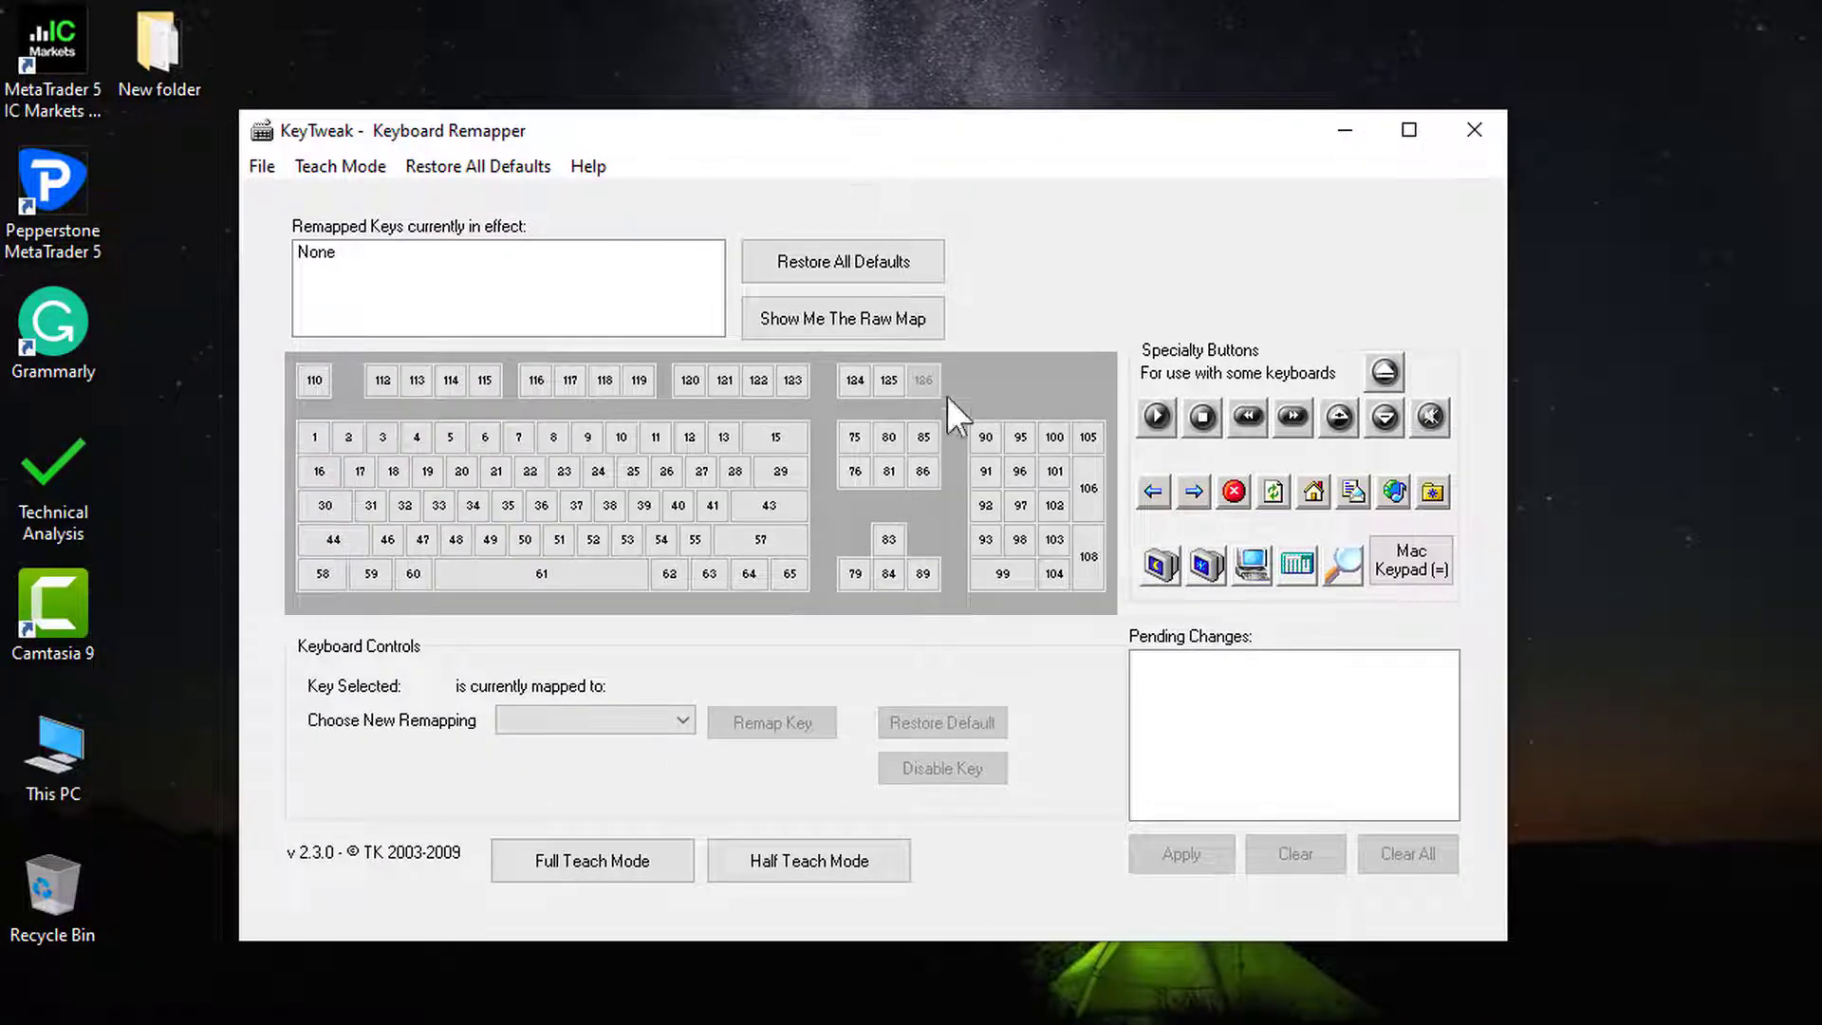
click(925, 468)
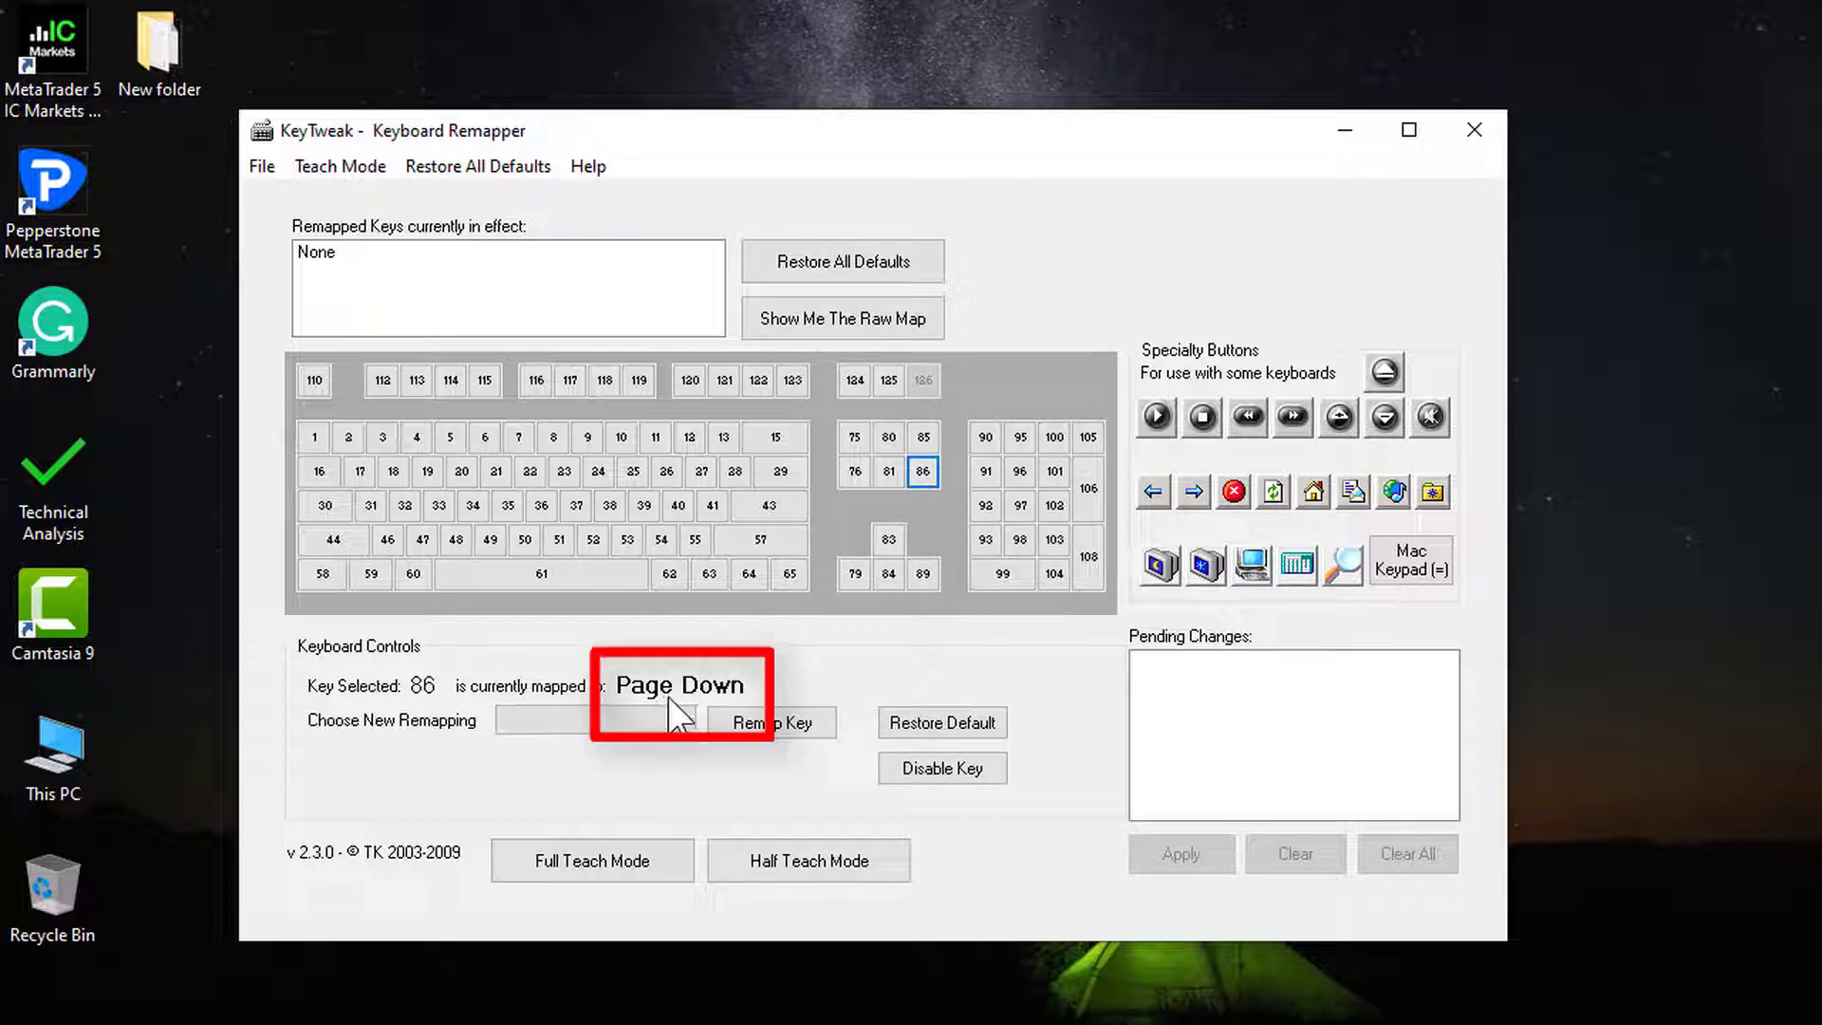
click(919, 433)
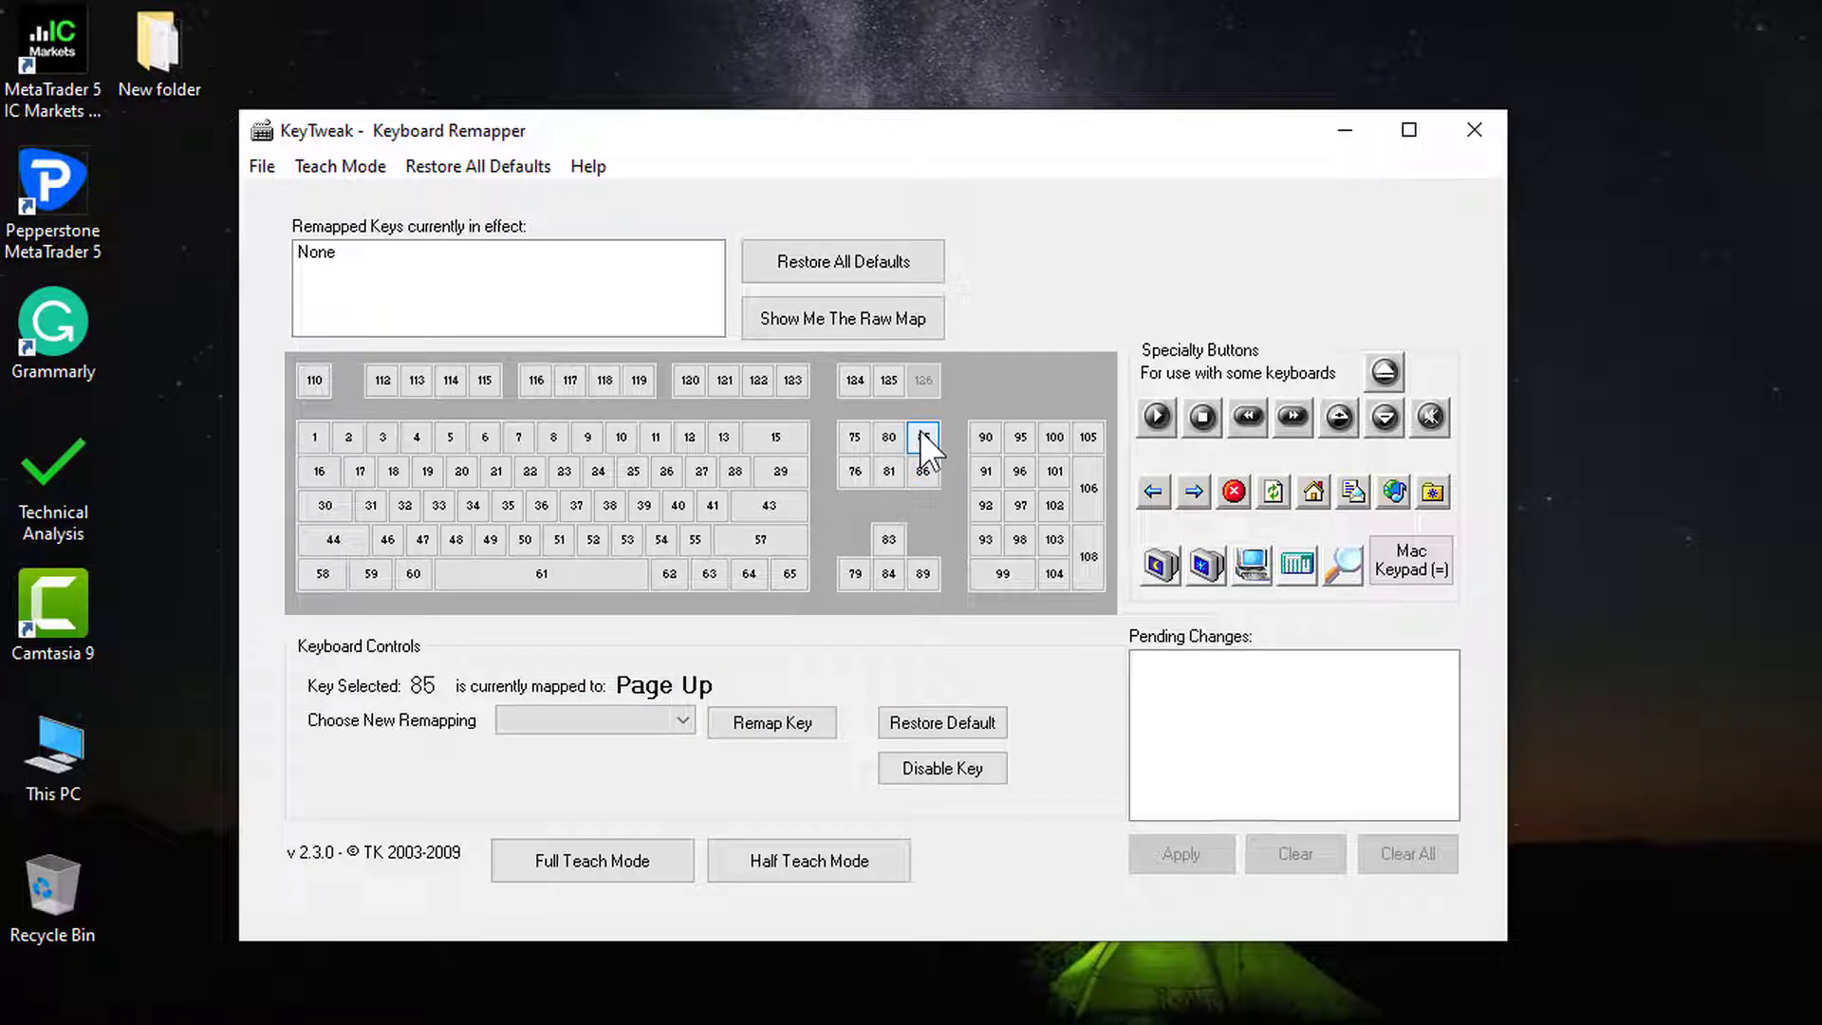
click(885, 473)
click(885, 443)
click(854, 441)
click(855, 468)
click(923, 471)
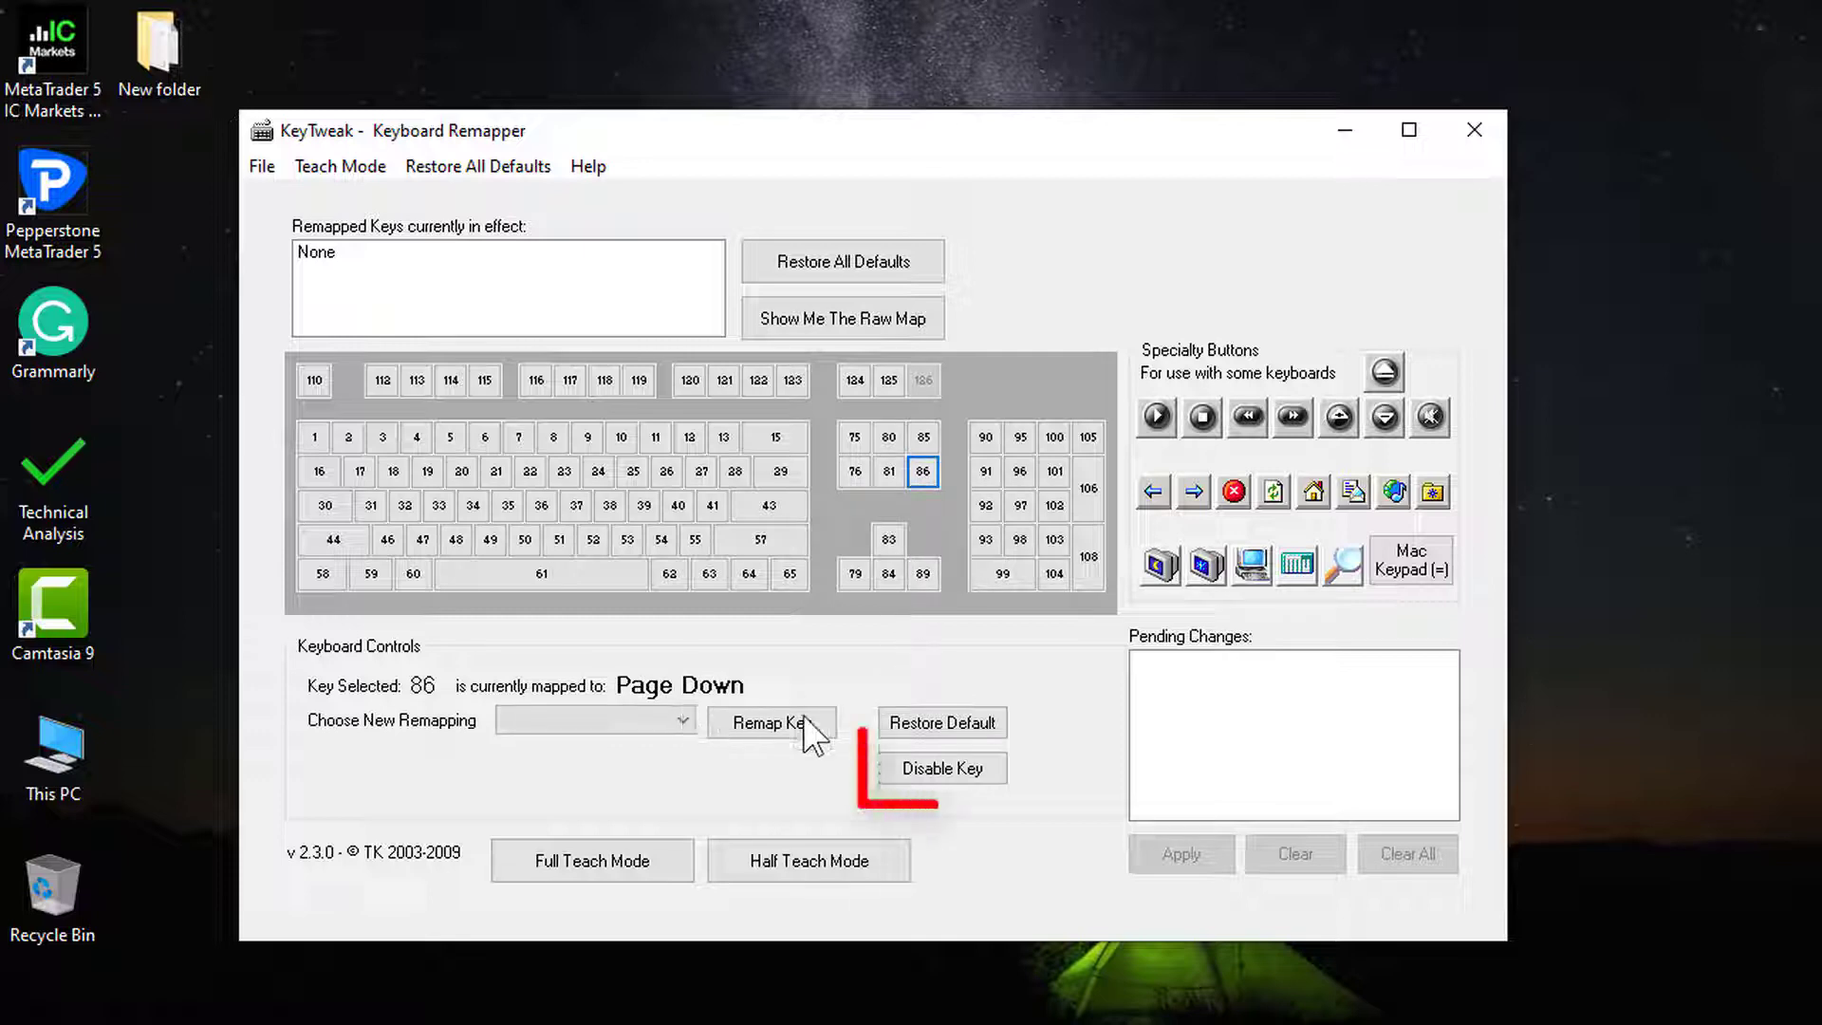
Step: Disable key 86 (Page Down) and apply the change to the registry
click(949, 770)
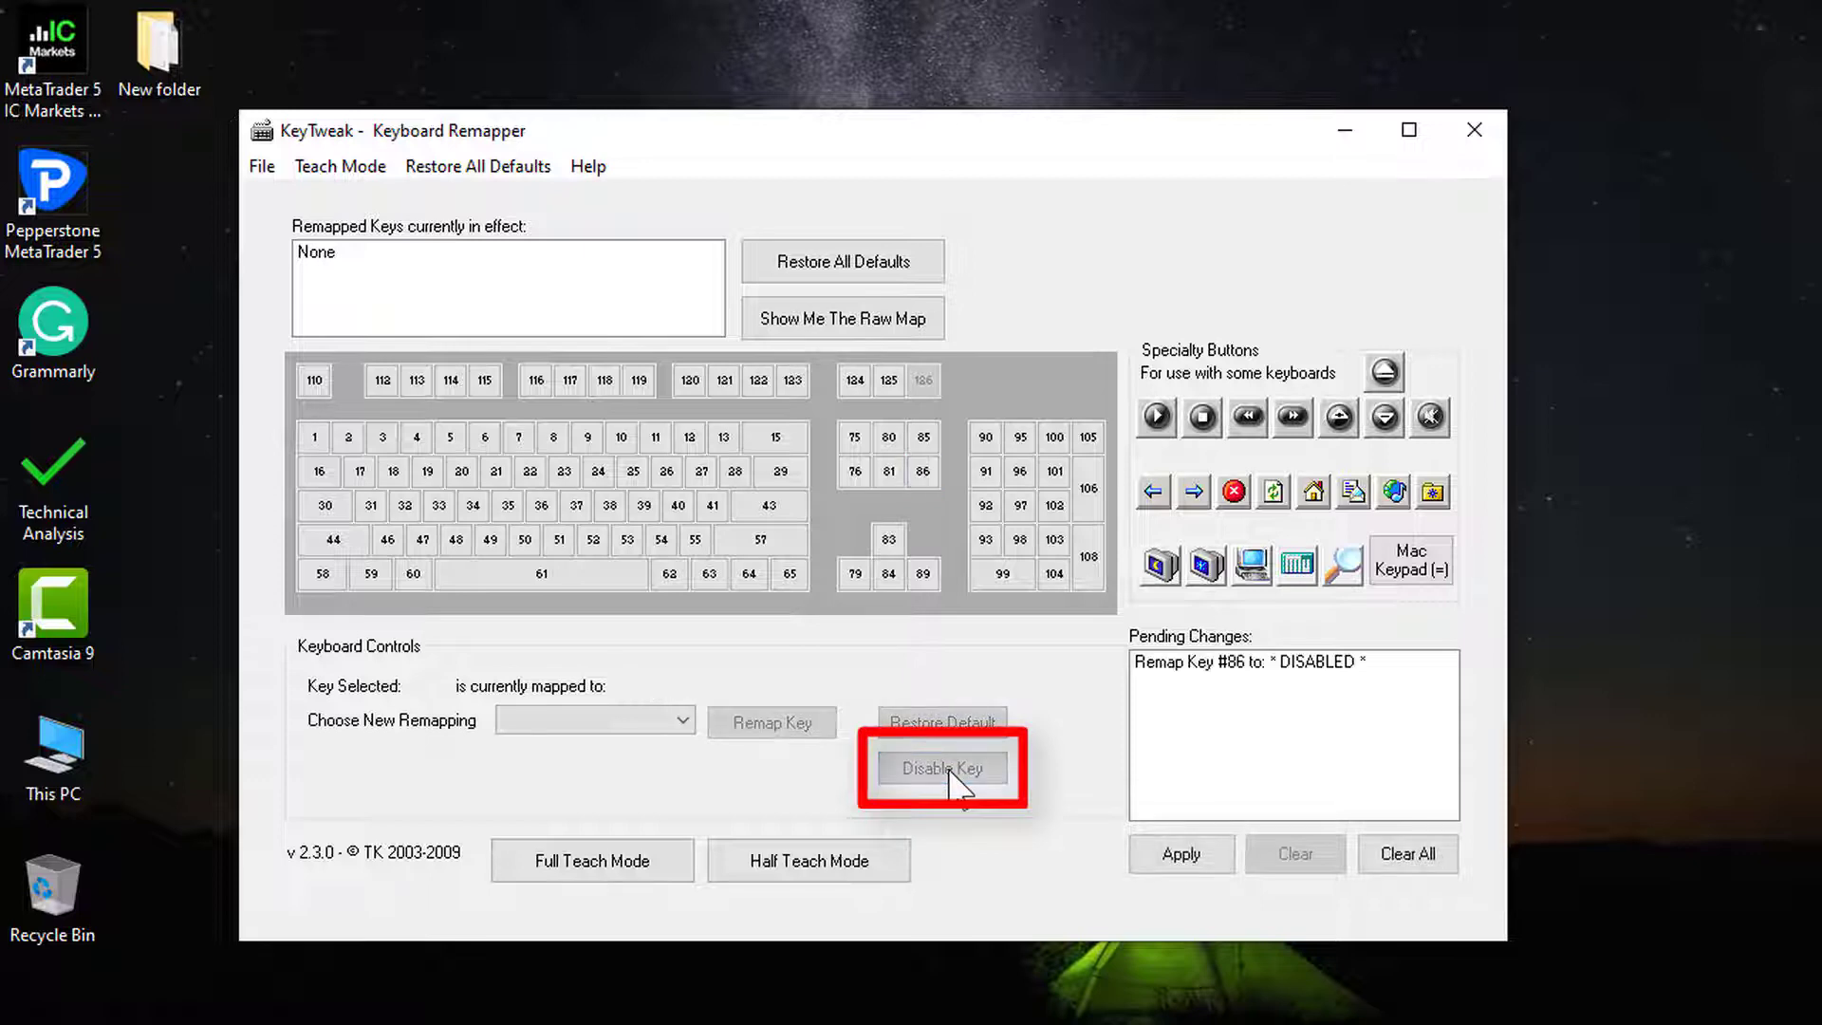
click(1185, 860)
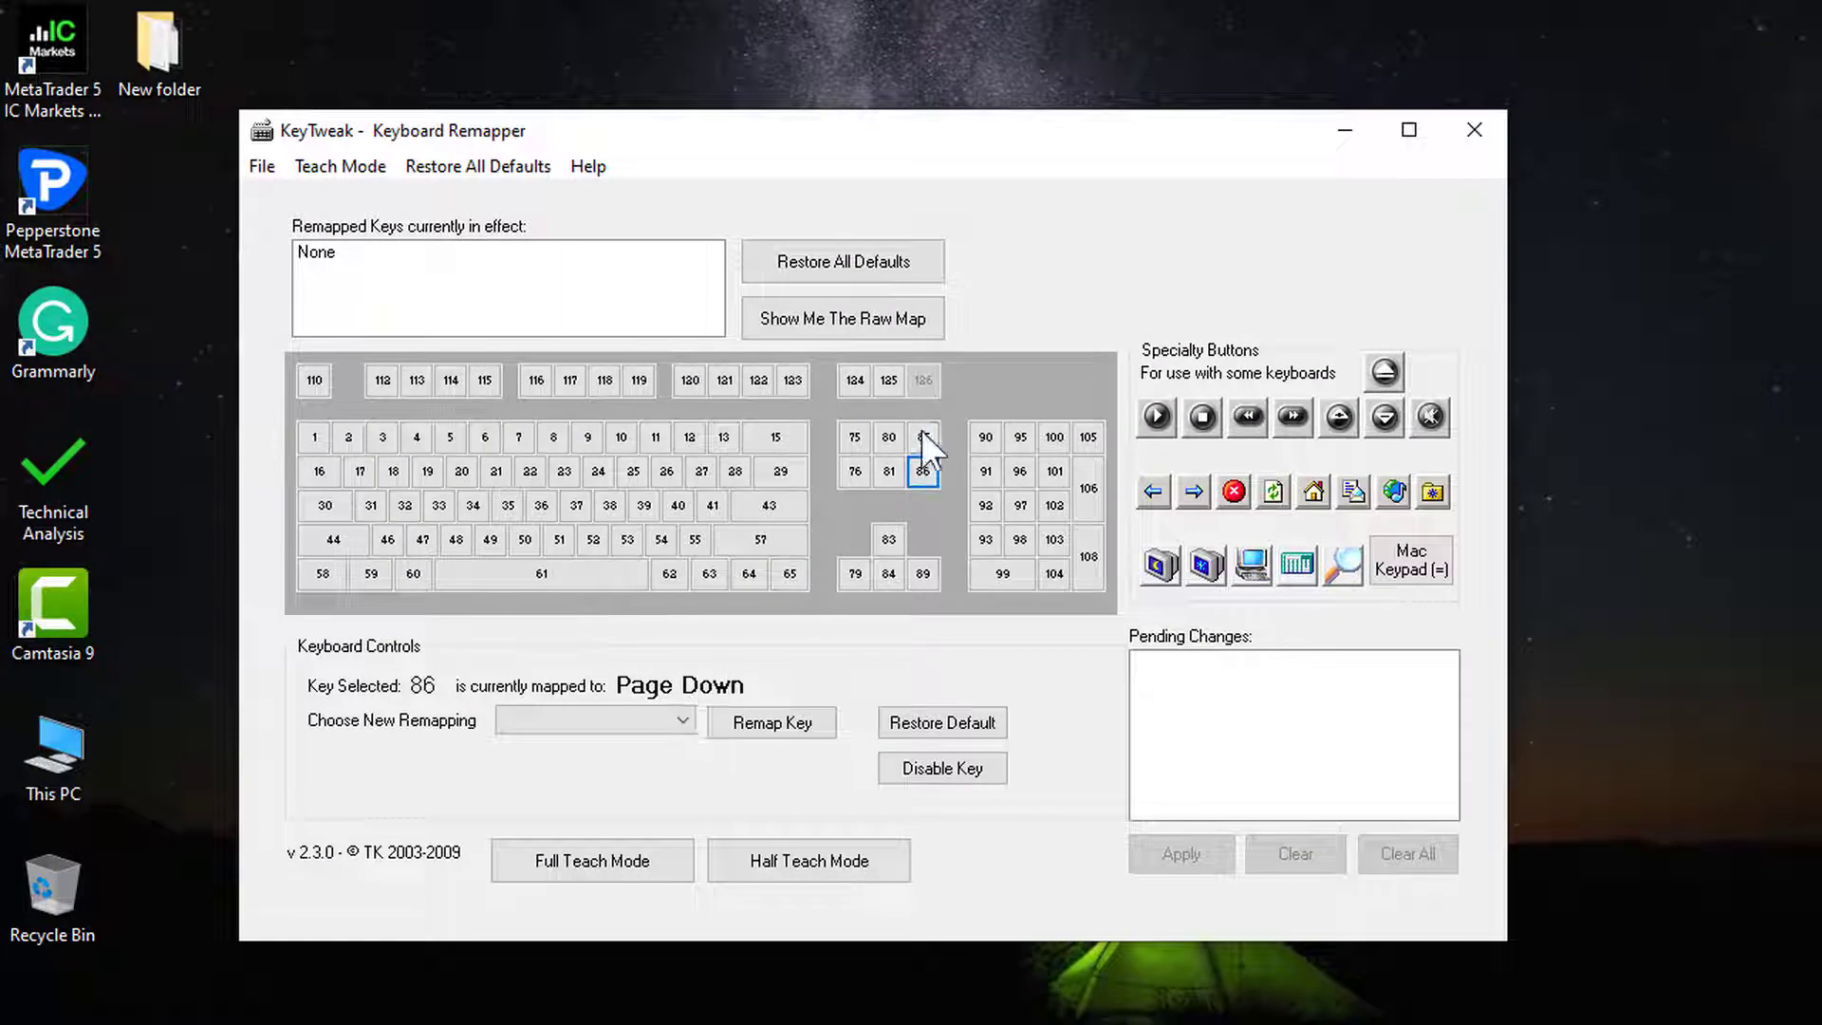
click(920, 430)
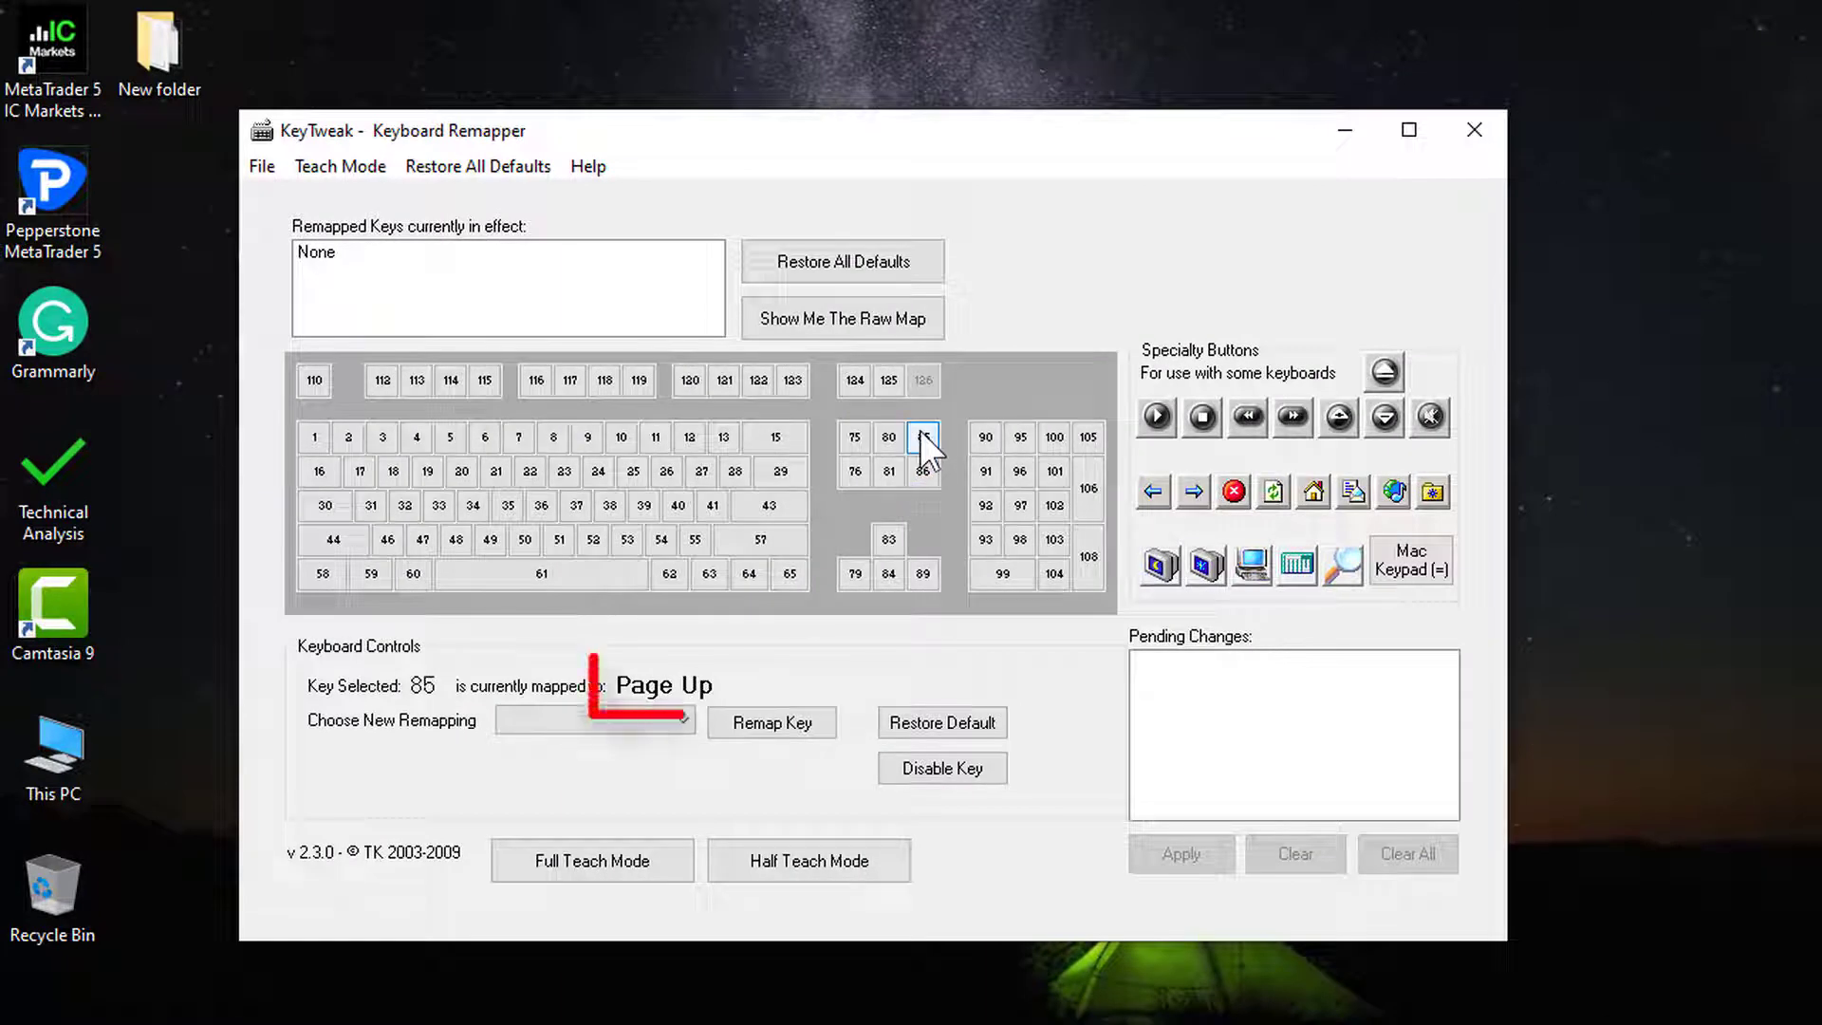